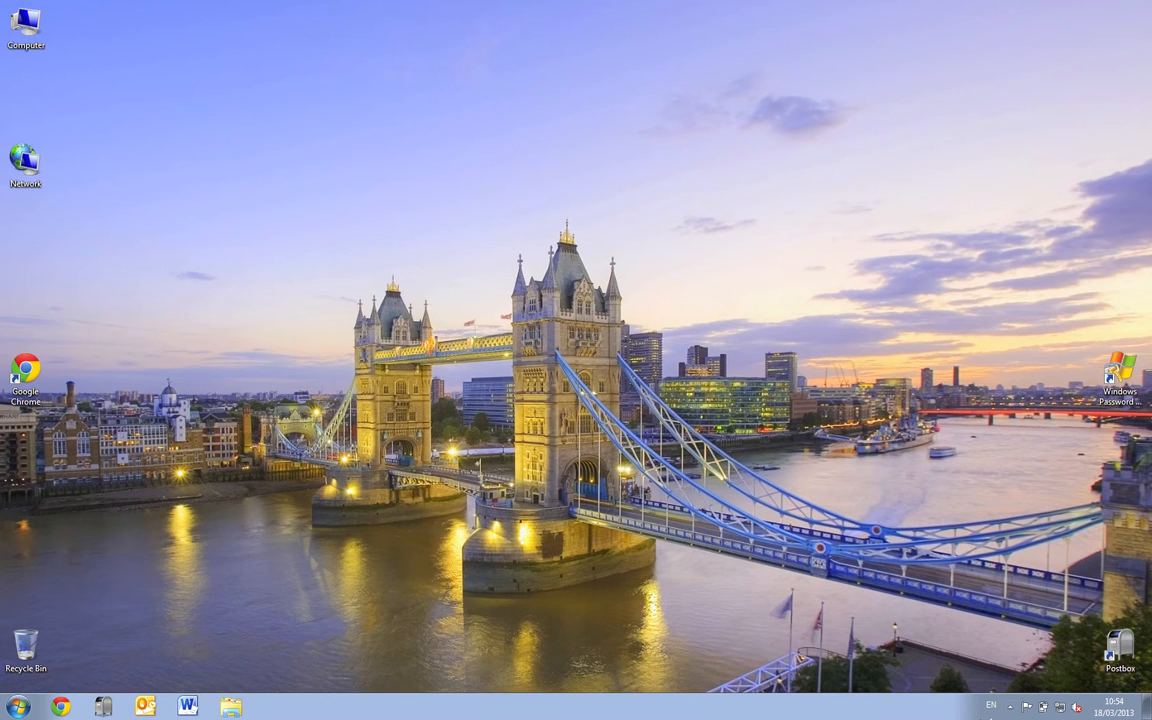
# - Open the Sync365 account online, view the Software Download page in the account settings, and close the browser
pyautogui.click(1015, 707)
pyautogui.rightClick(1004, 653)
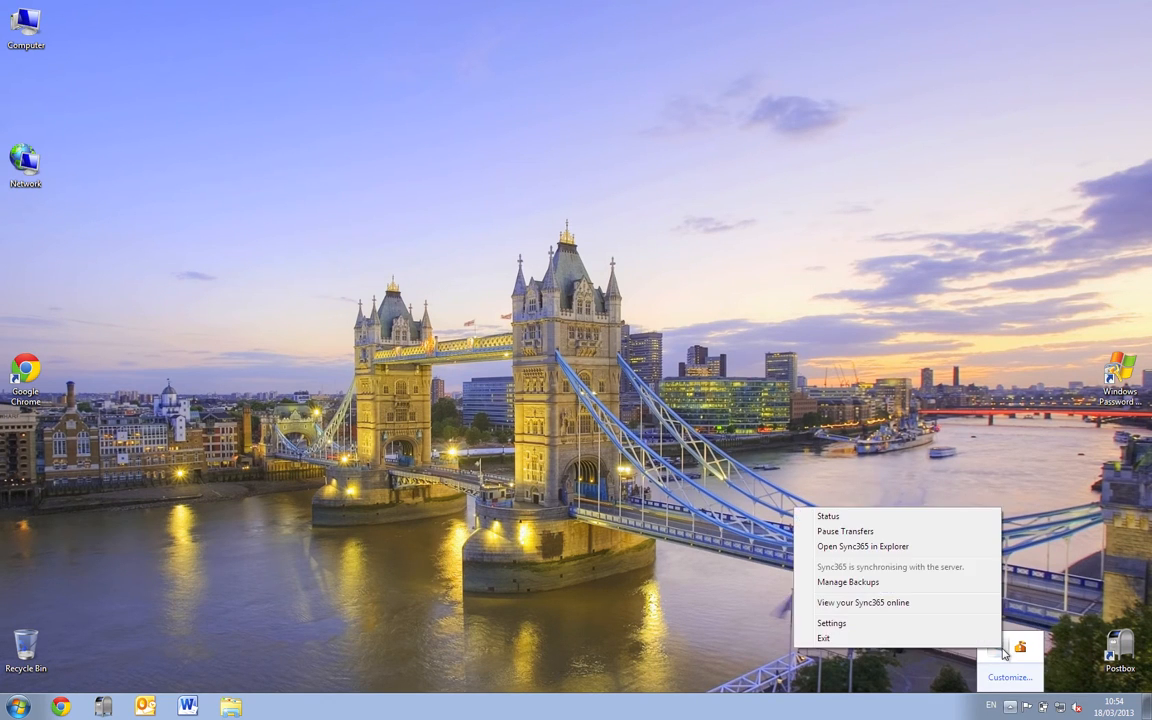
pyautogui.click(883, 604)
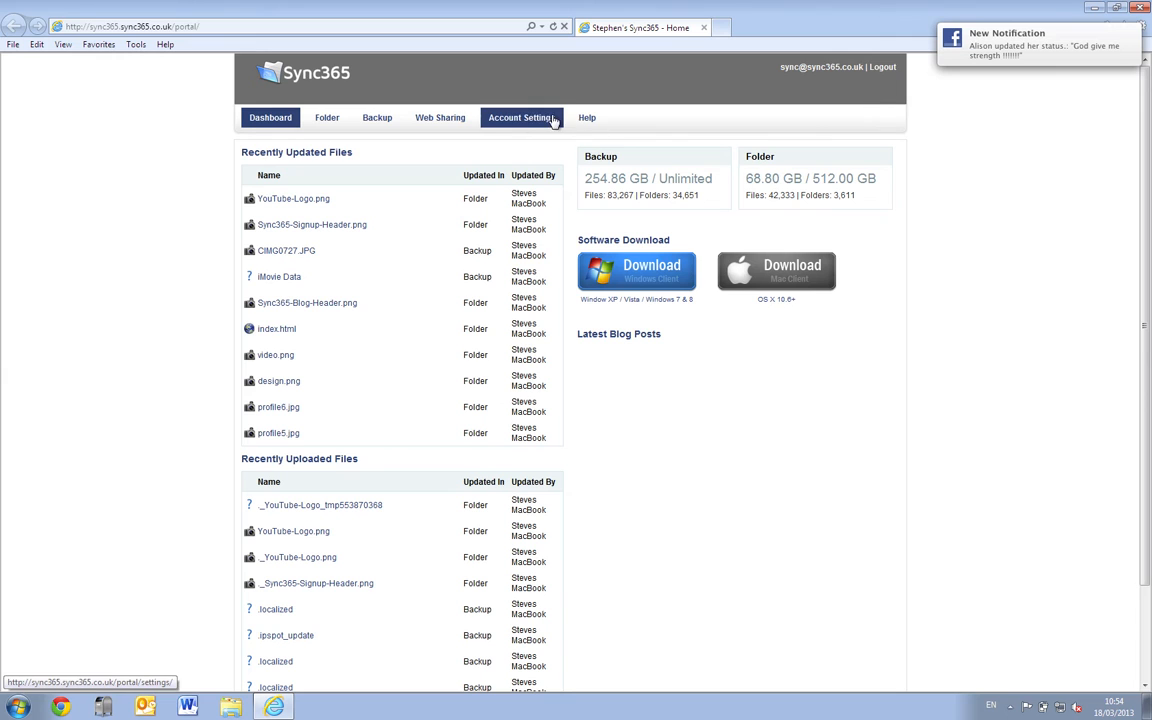
pyautogui.click(517, 120)
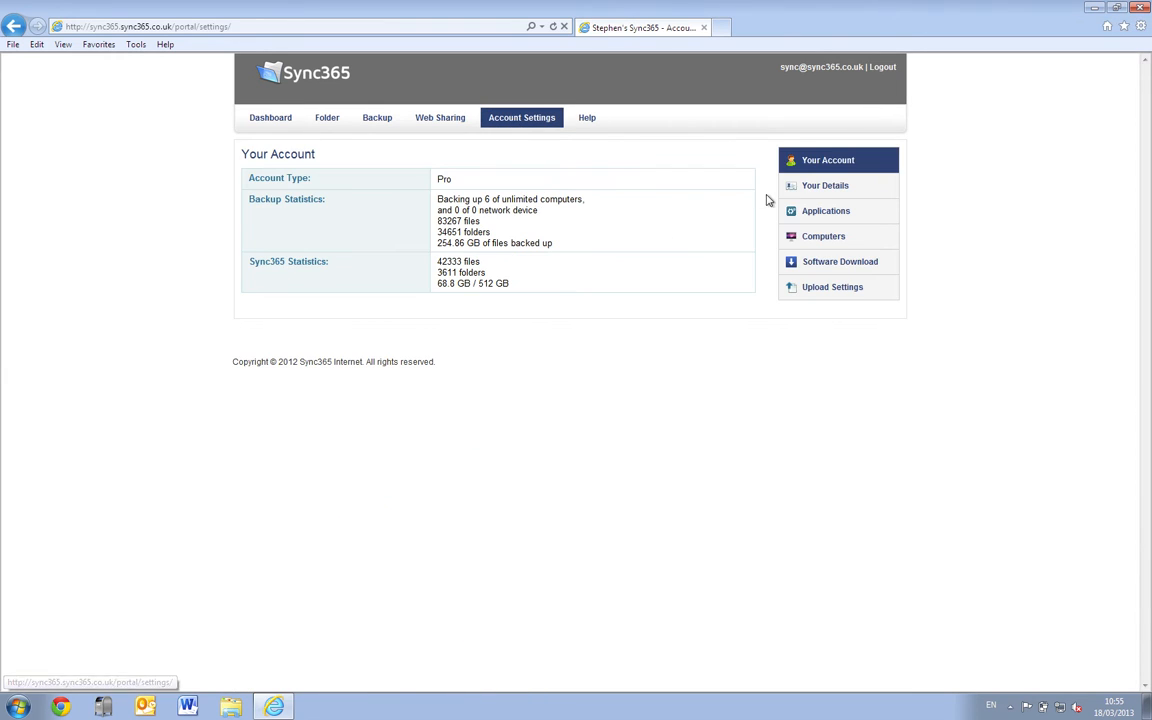
pyautogui.click(833, 216)
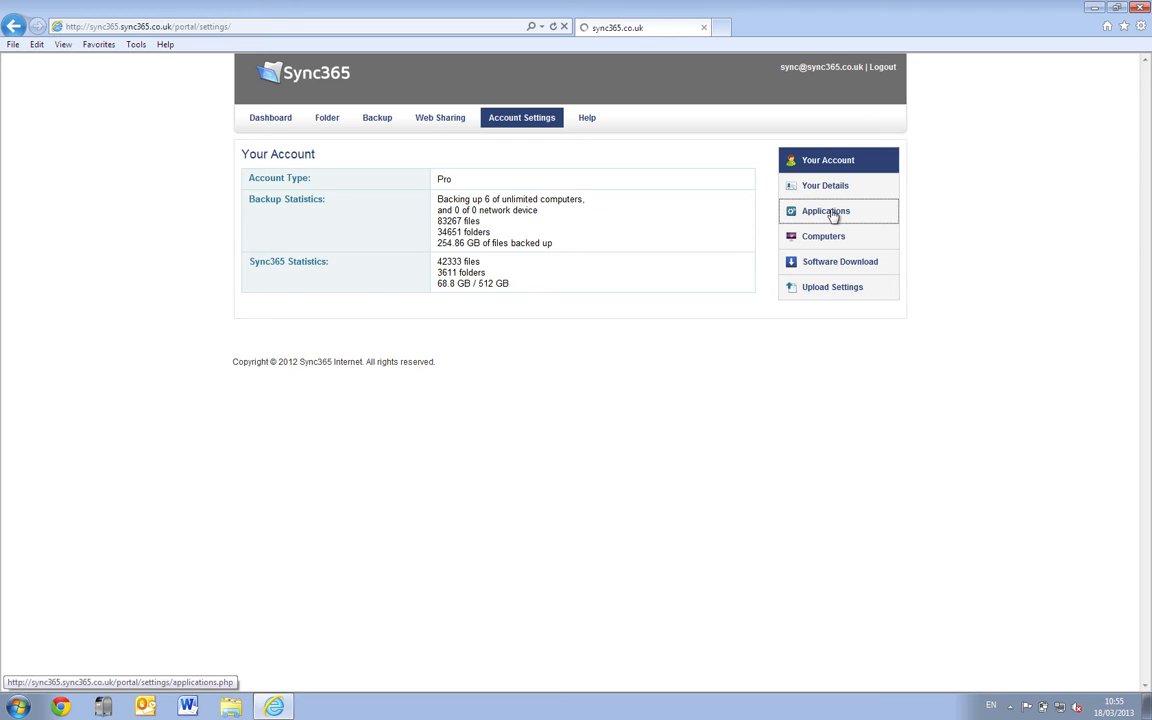
pyautogui.click(838, 262)
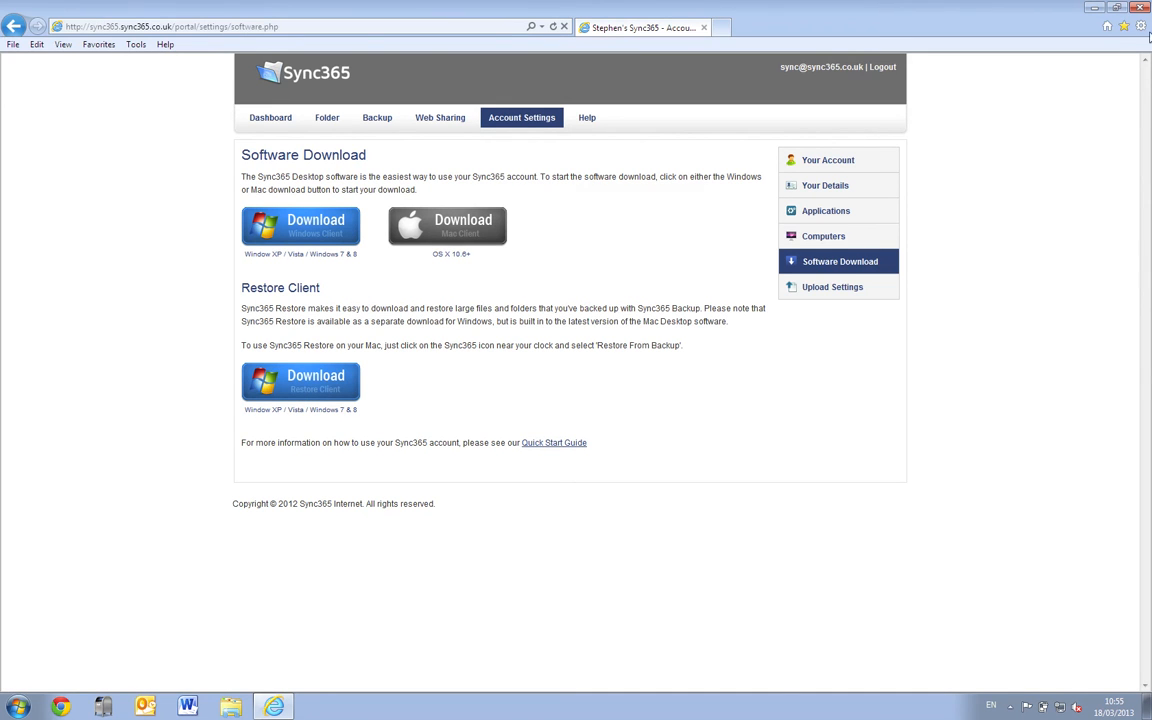
pyautogui.click(1147, 8)
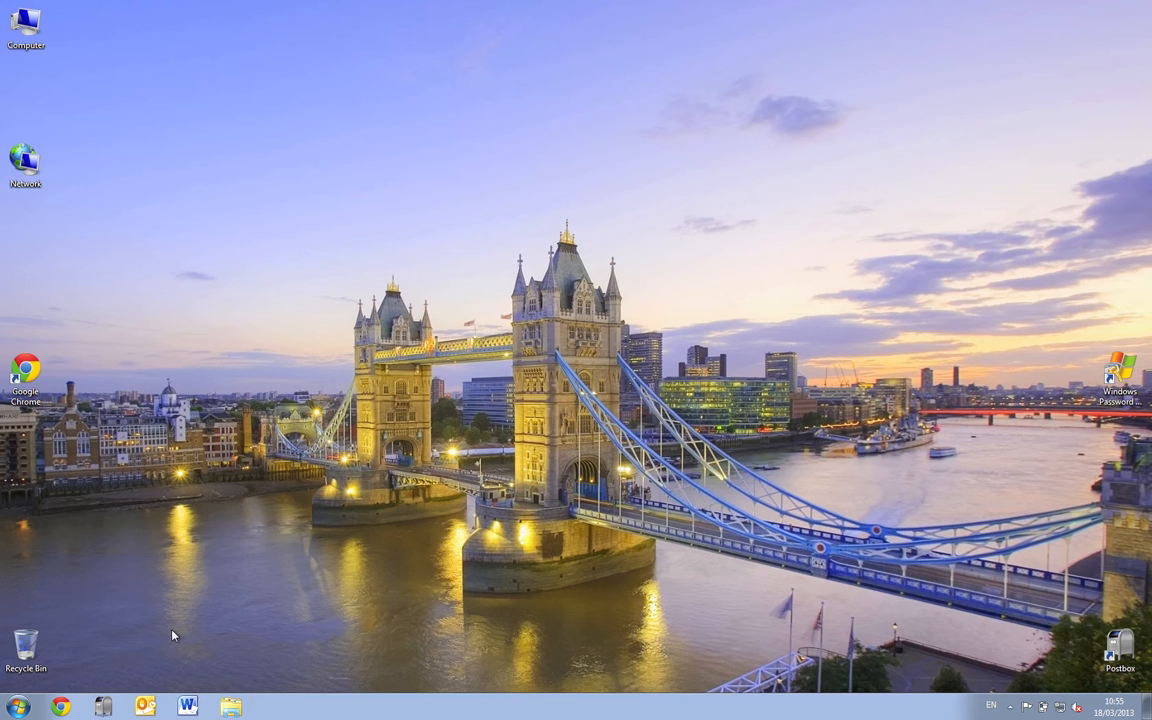
# - Launch Sync365 Restore from its folder among the installed programs
pyautogui.press('super')
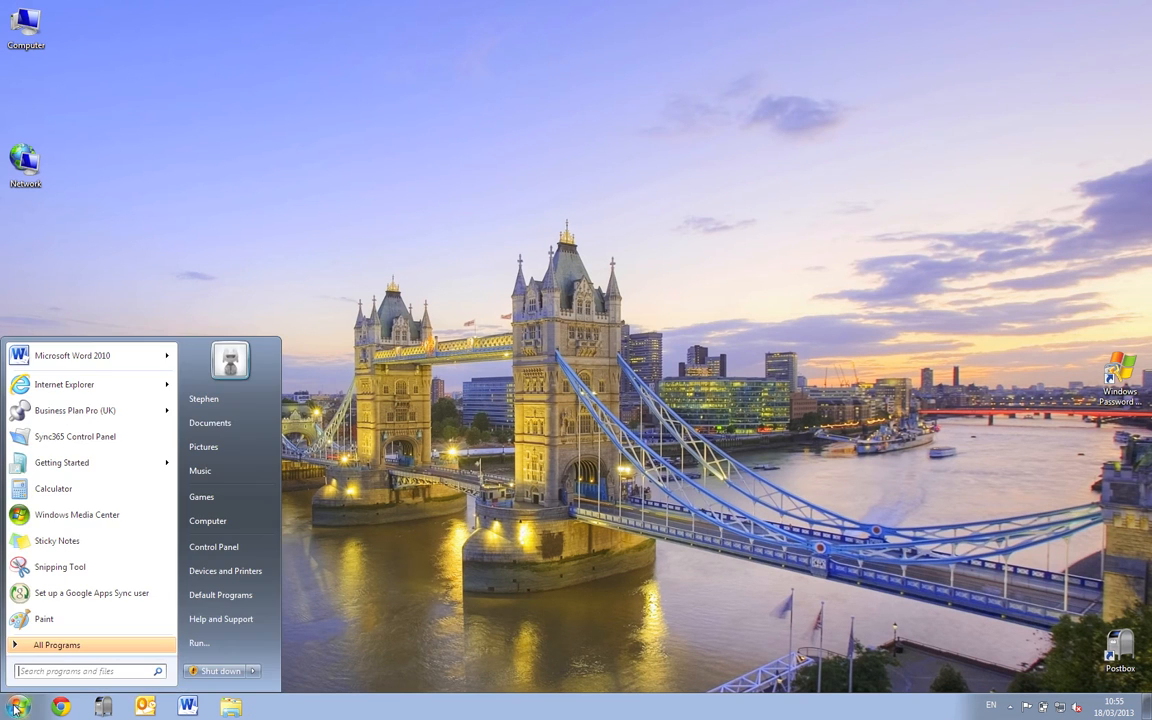
pyautogui.click(52, 646)
pyautogui.click(60, 648)
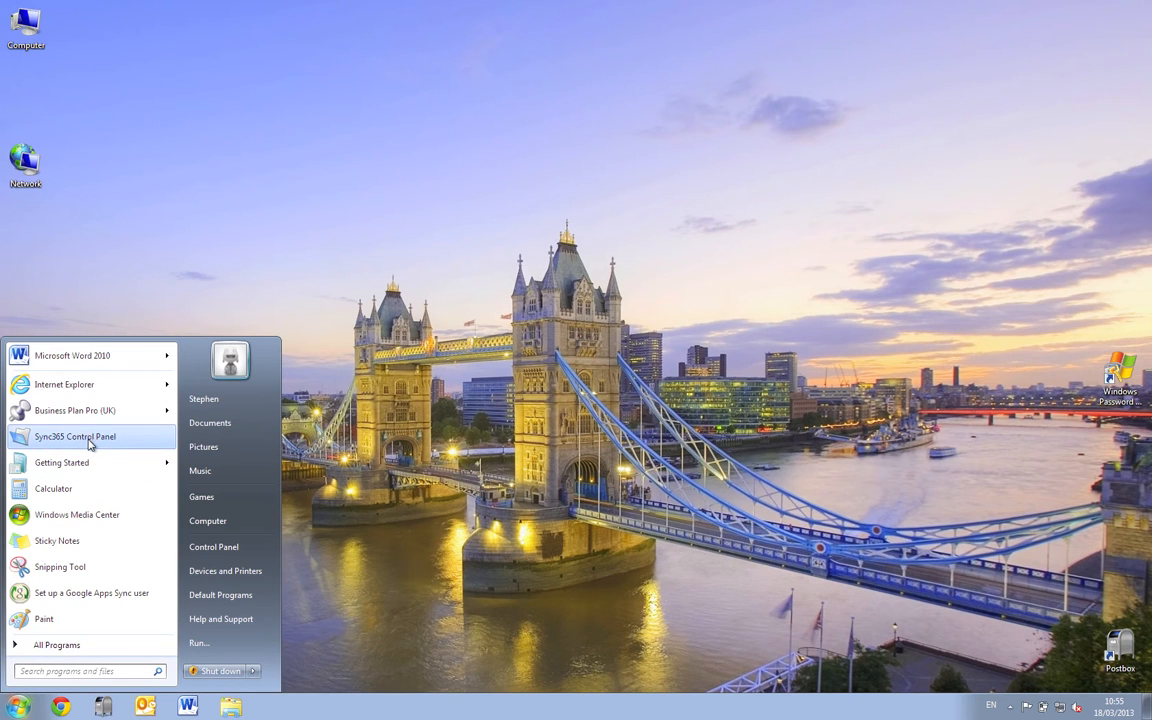
pyautogui.click(66, 646)
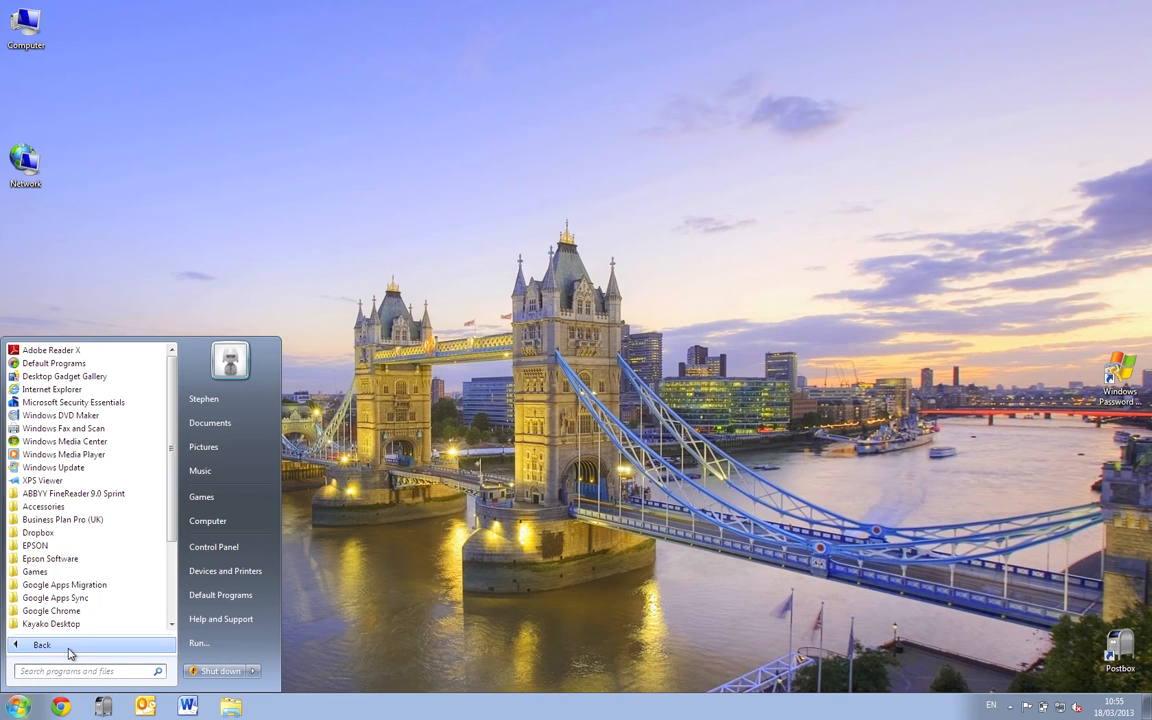
pyautogui.scroll(-3, 83, 582)
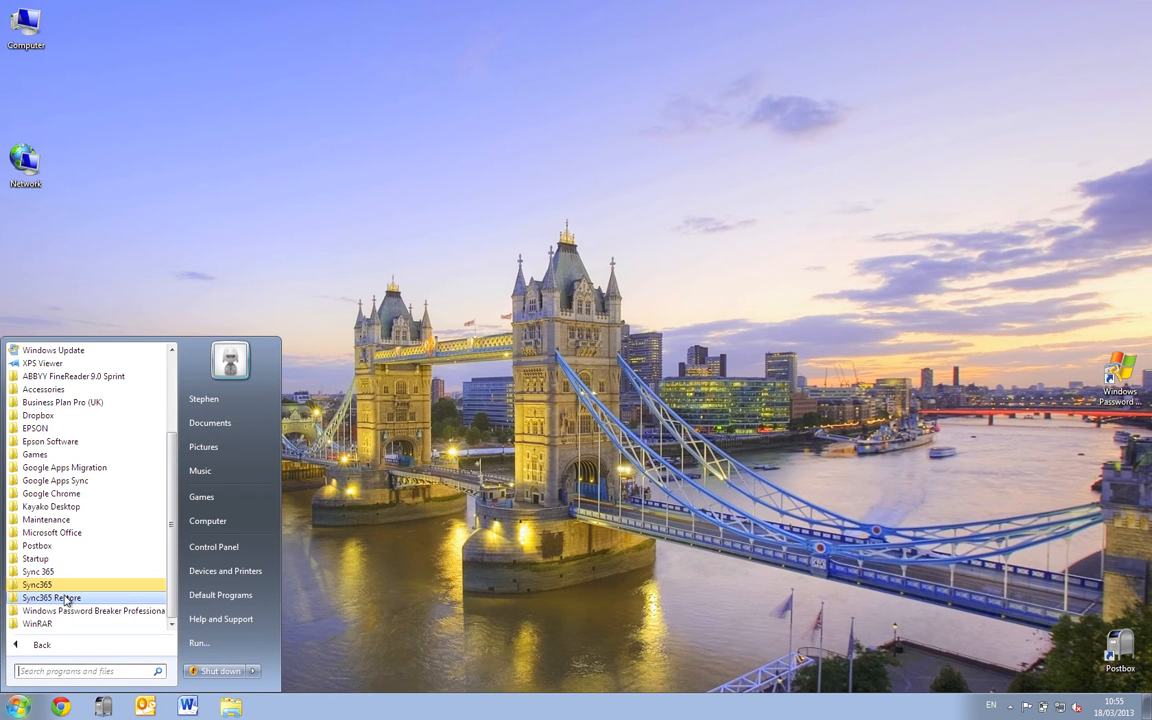
pyautogui.click(66, 598)
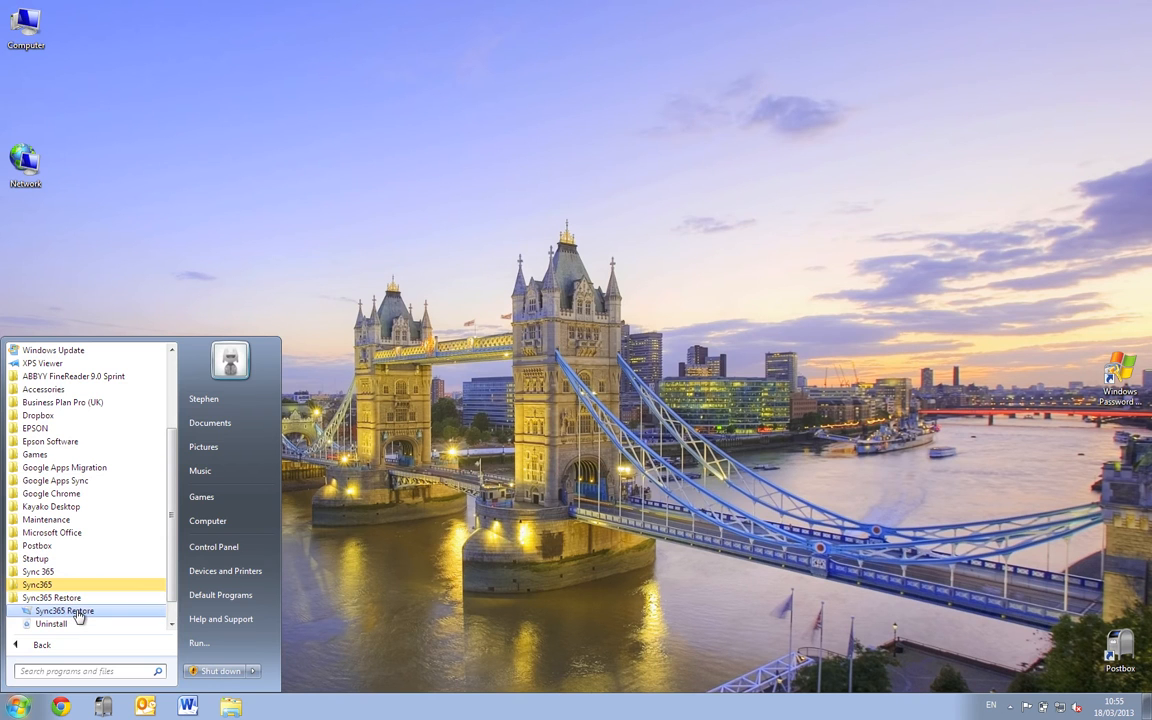
pyautogui.click(78, 612)
# - Try to log in to Sync365 Restore with the saved account e-mail and the account password
pyautogui.moveTo(545, 275); pyautogui.dragTo(528, 235)
pyautogui.click(689, 298)
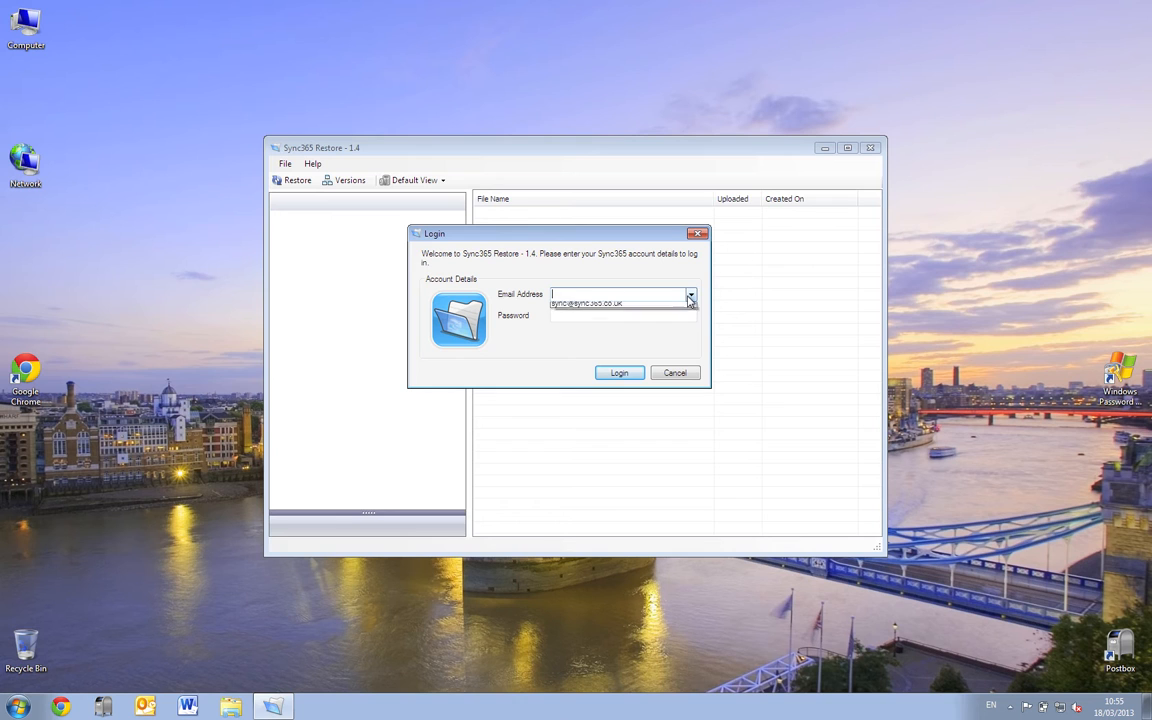
pyautogui.click(598, 310)
pyautogui.click(571, 318)
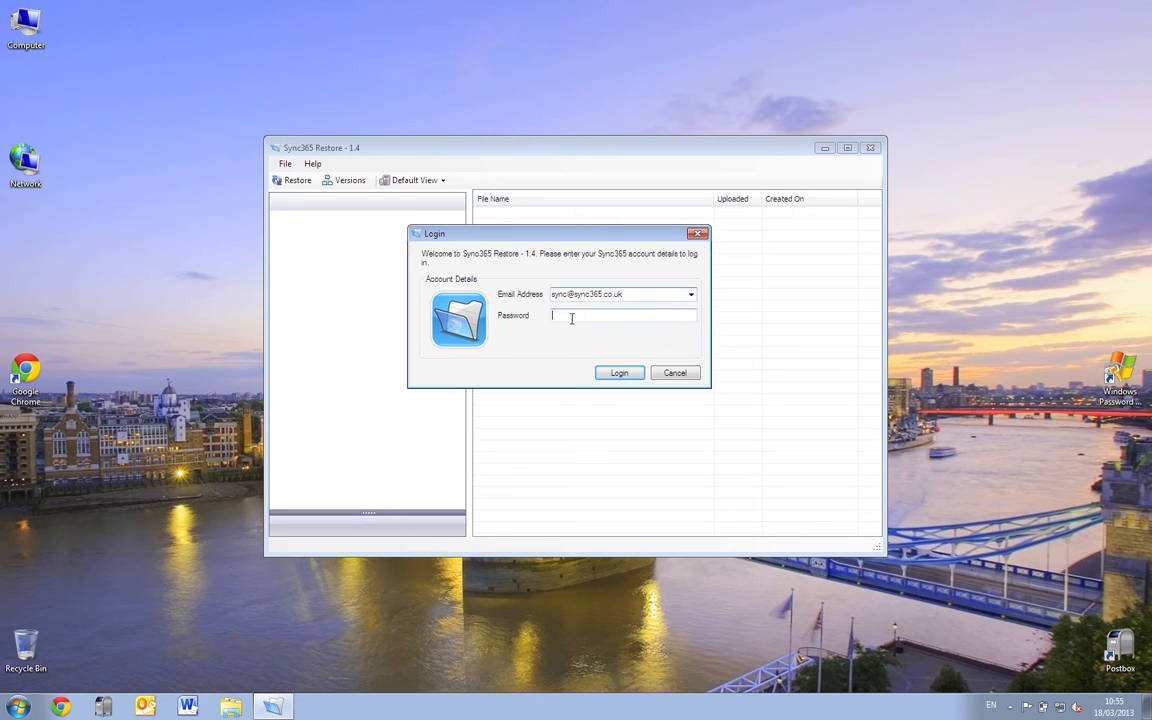
pyautogui.write('***')
pyautogui.press('Return')
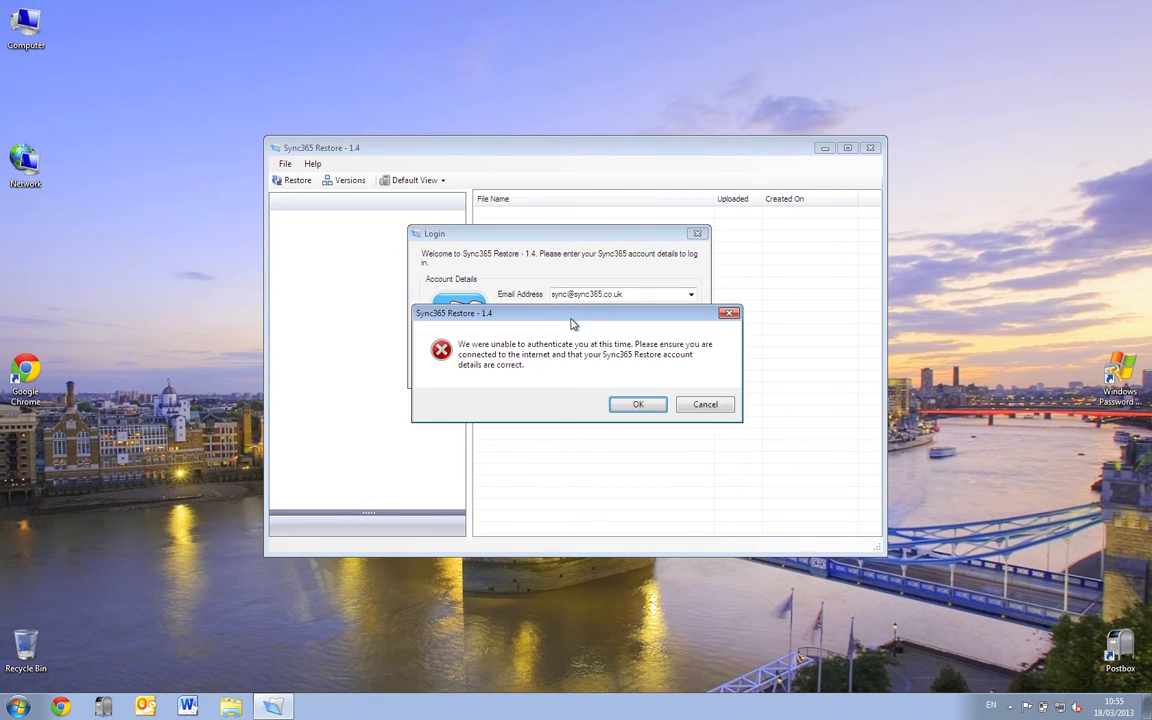
pyautogui.press('Return')
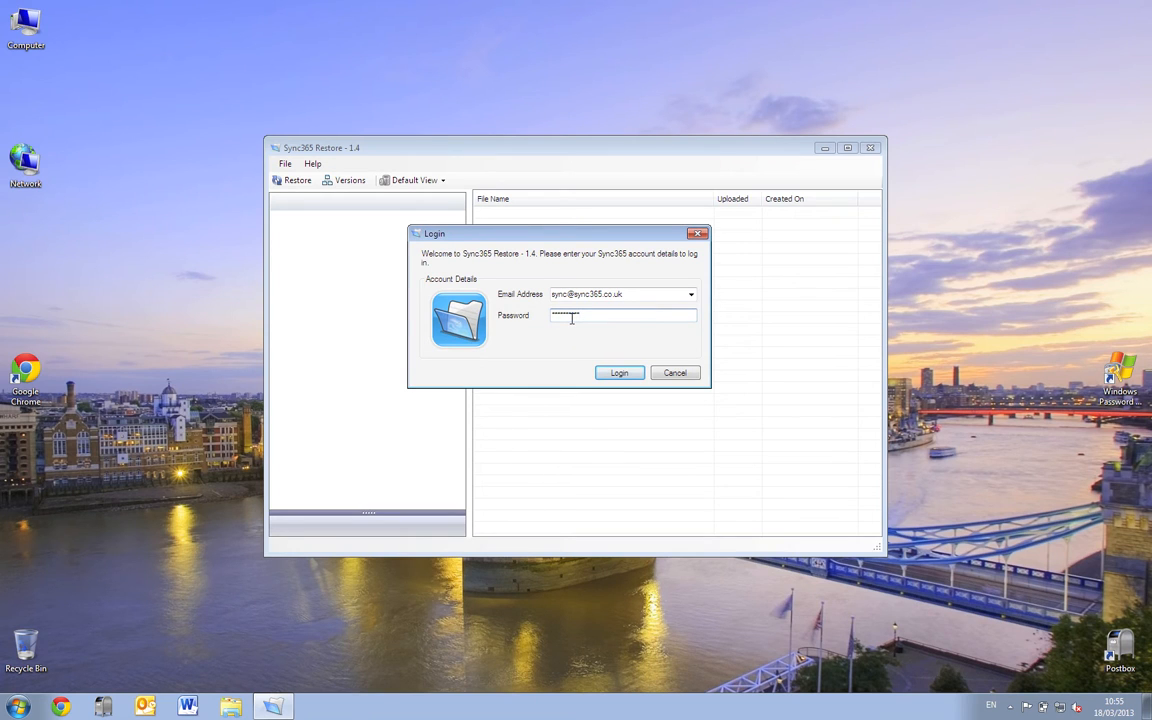
# - Re-enter the account password, log in to Sync365 Restore, and maximize its window
pyautogui.press('BackSpace')
pyautogui.press('BackSpace')
pyautogui.press('BackSpace')
pyautogui.press('BackSpace')
pyautogui.press('BackSpace')
pyautogui.press('BackSpace')
pyautogui.write('***')
pyautogui.press('Return')
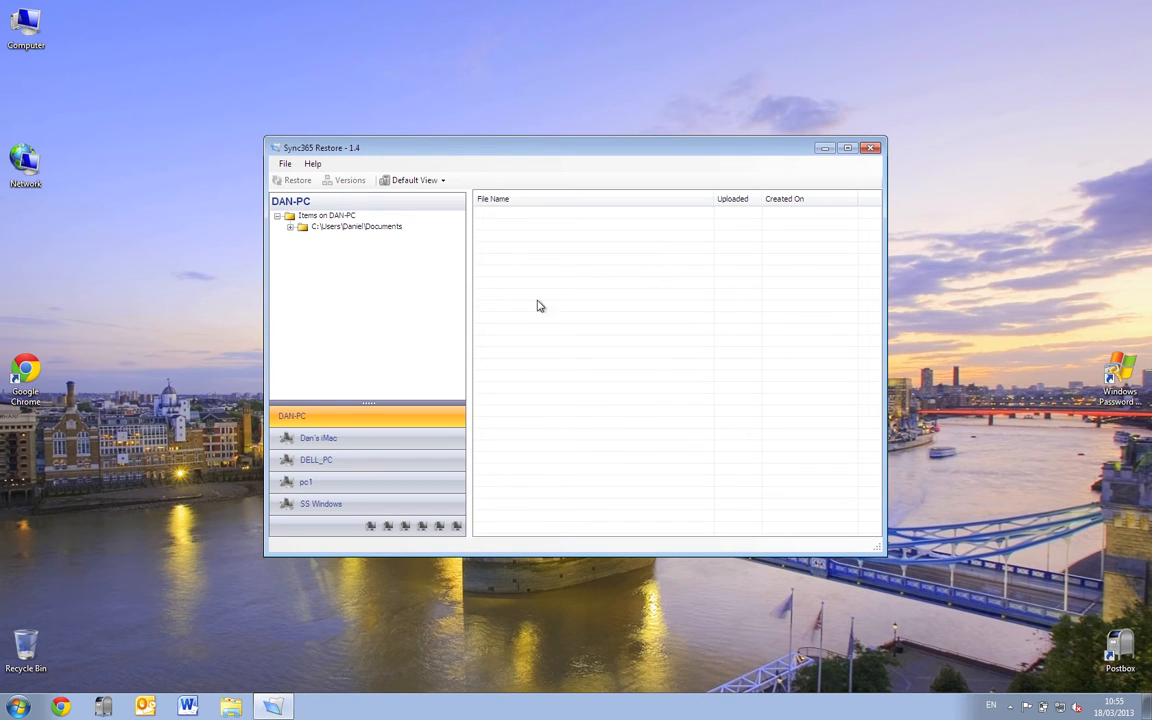
pyautogui.click(847, 148)
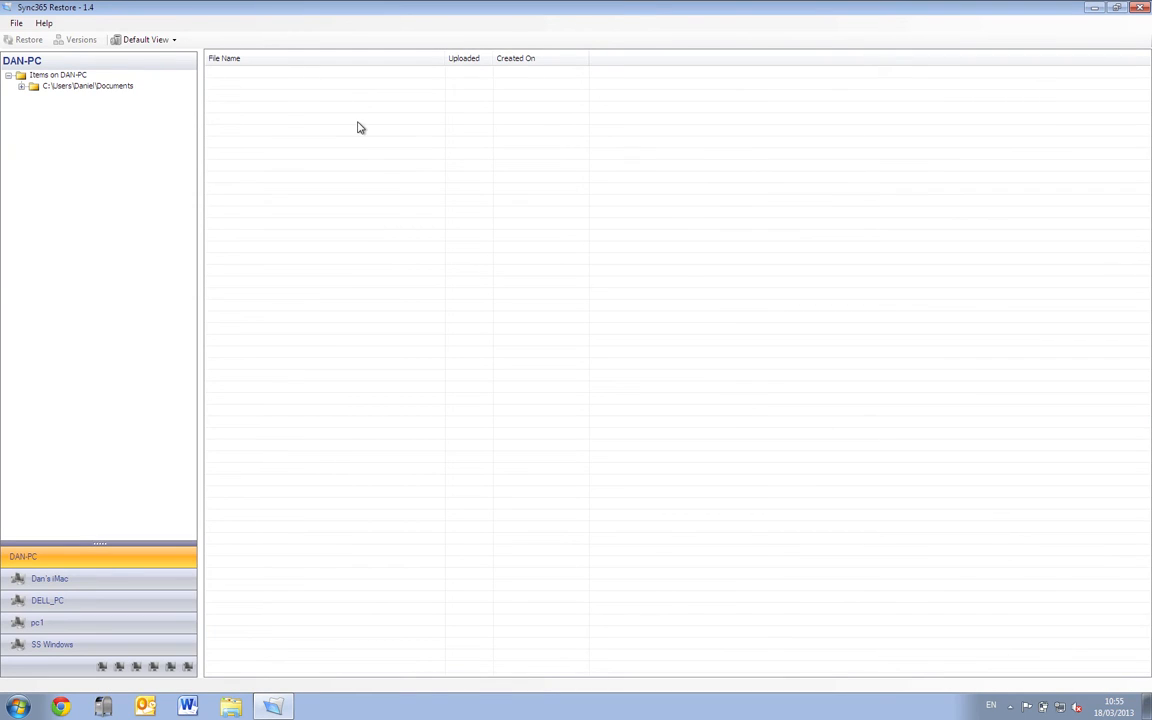
# - Open Manage Backups in the Sync365 client, view the folders on the C: drive, and close it without changes
pyautogui.click(1010, 707)
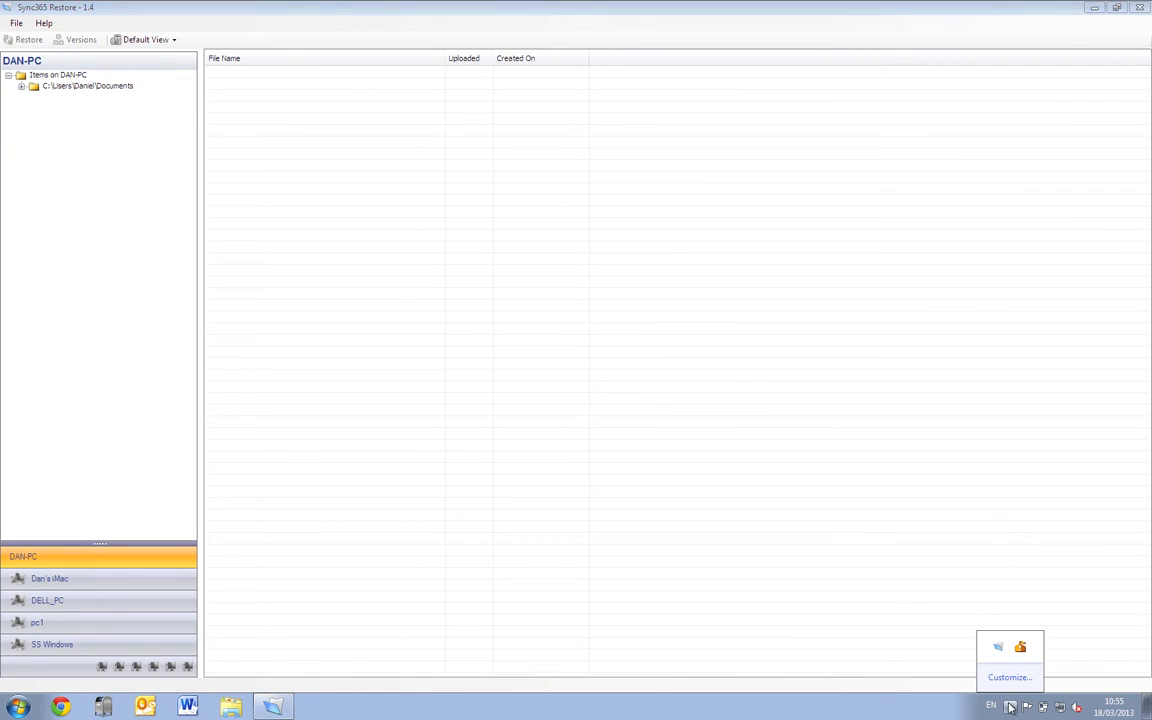
pyautogui.rightClick(1001, 646)
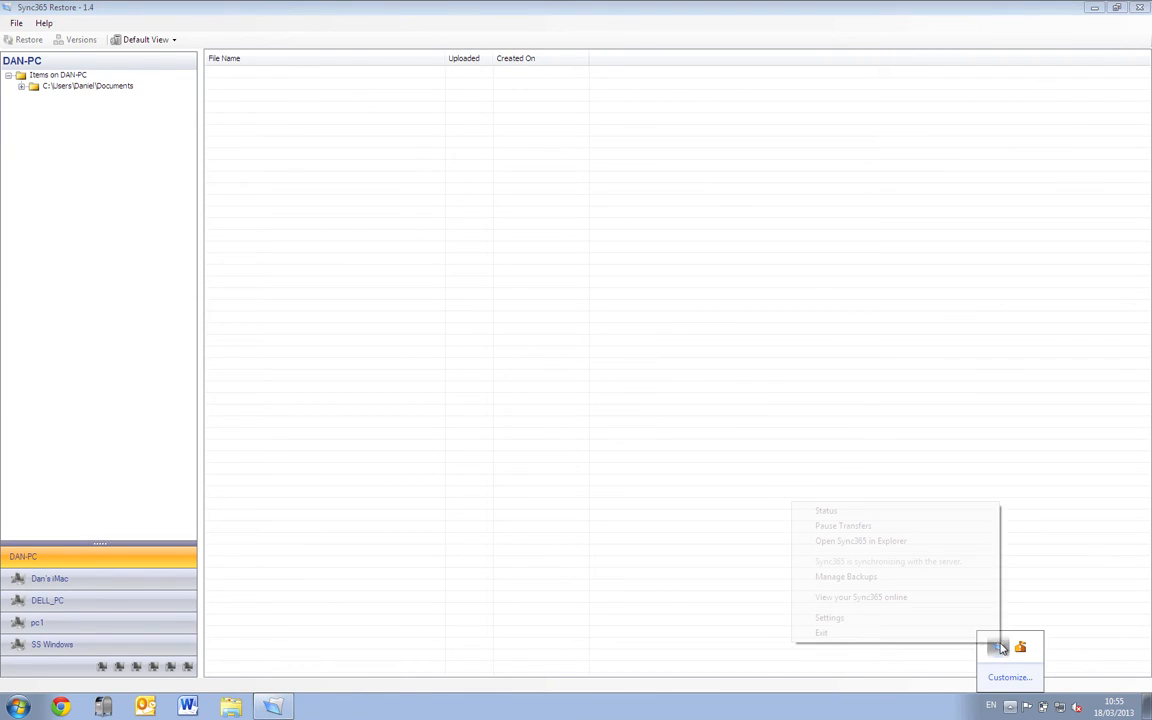
pyautogui.click(866, 578)
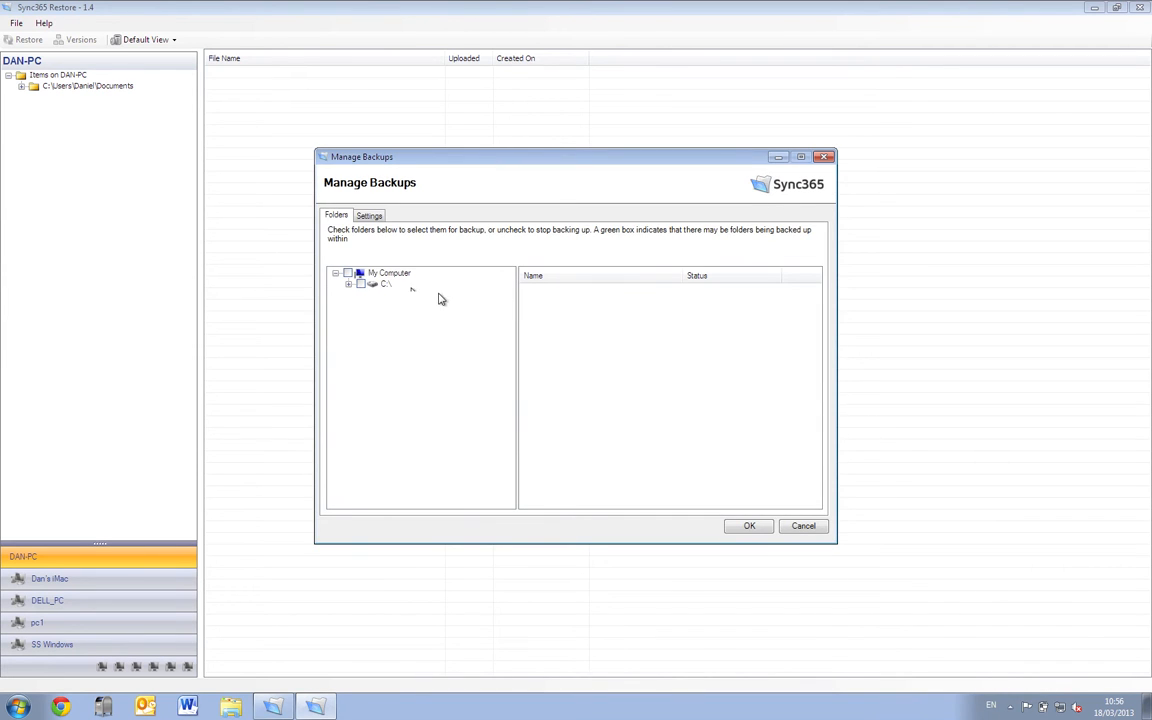
pyautogui.click(349, 285)
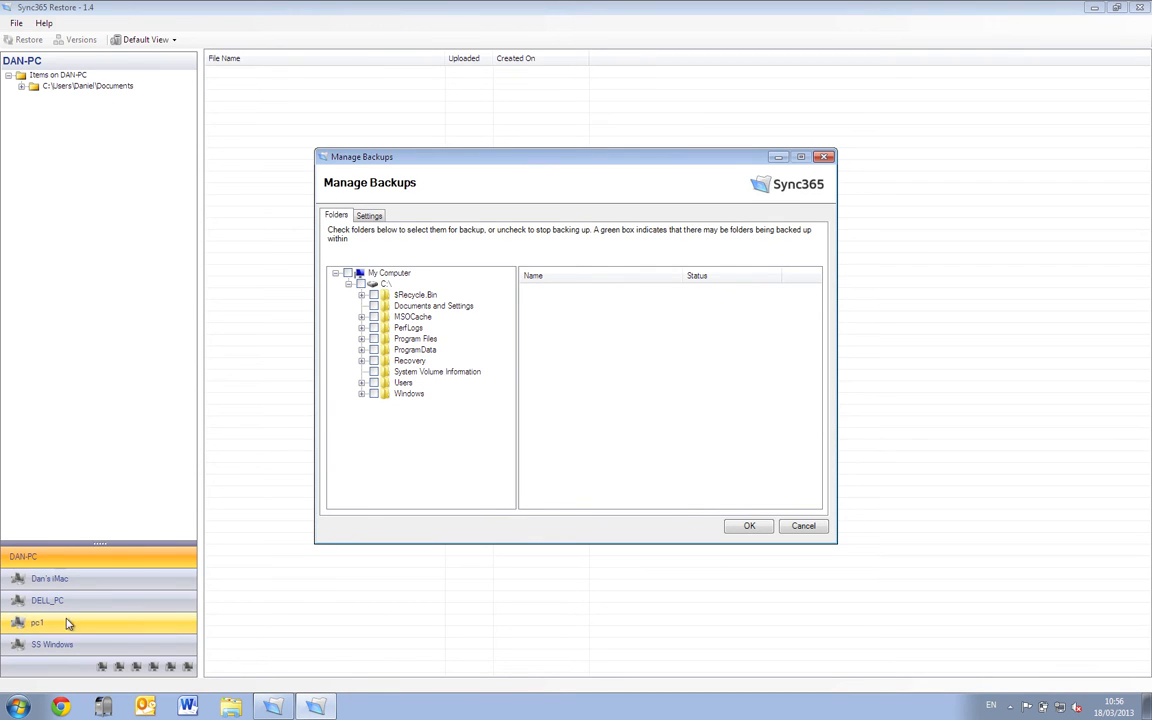
pyautogui.click(803, 527)
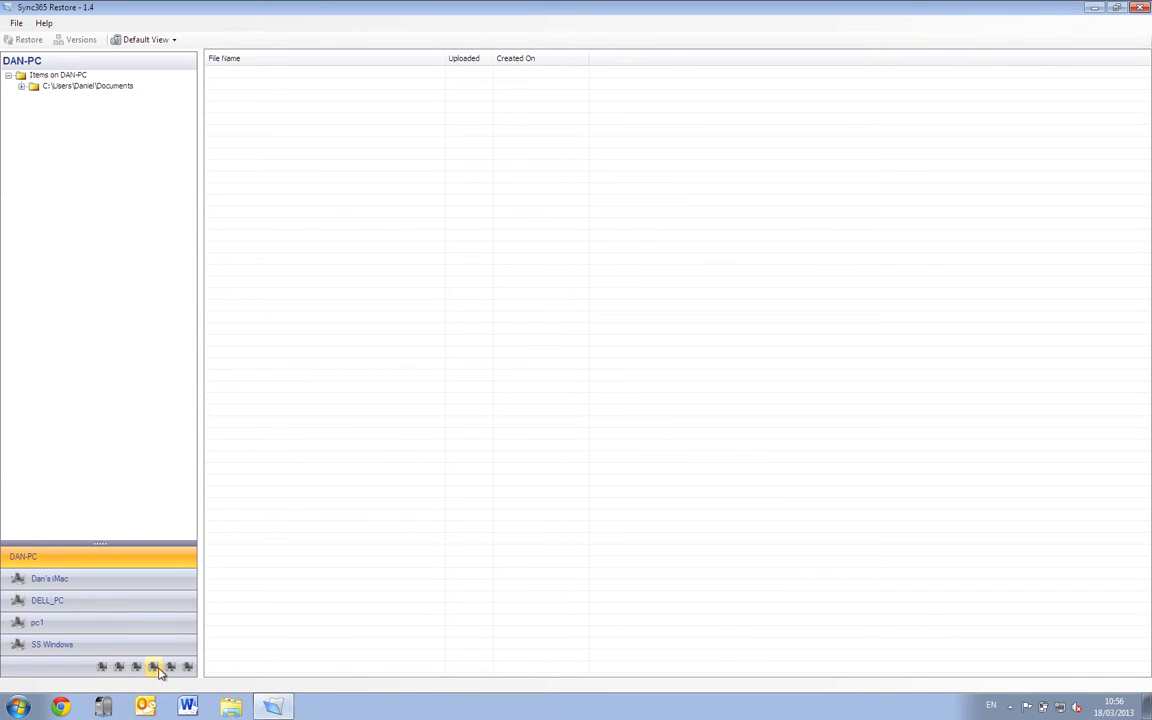
# - Enlarge the list of backed-up computers to show them all by name and select the one directly below SS Windows
pyautogui.moveTo(107, 541); pyautogui.dragTo(124, 356)
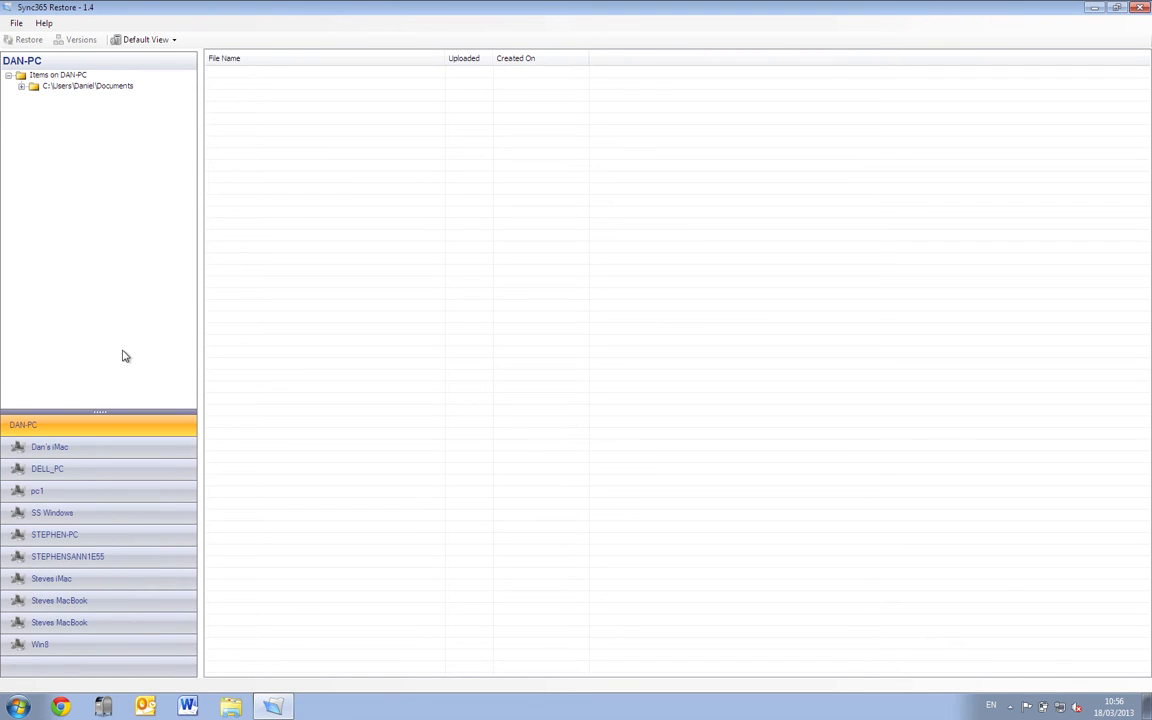
pyautogui.moveTo(103, 406); pyautogui.dragTo(109, 381)
pyautogui.click(72, 541)
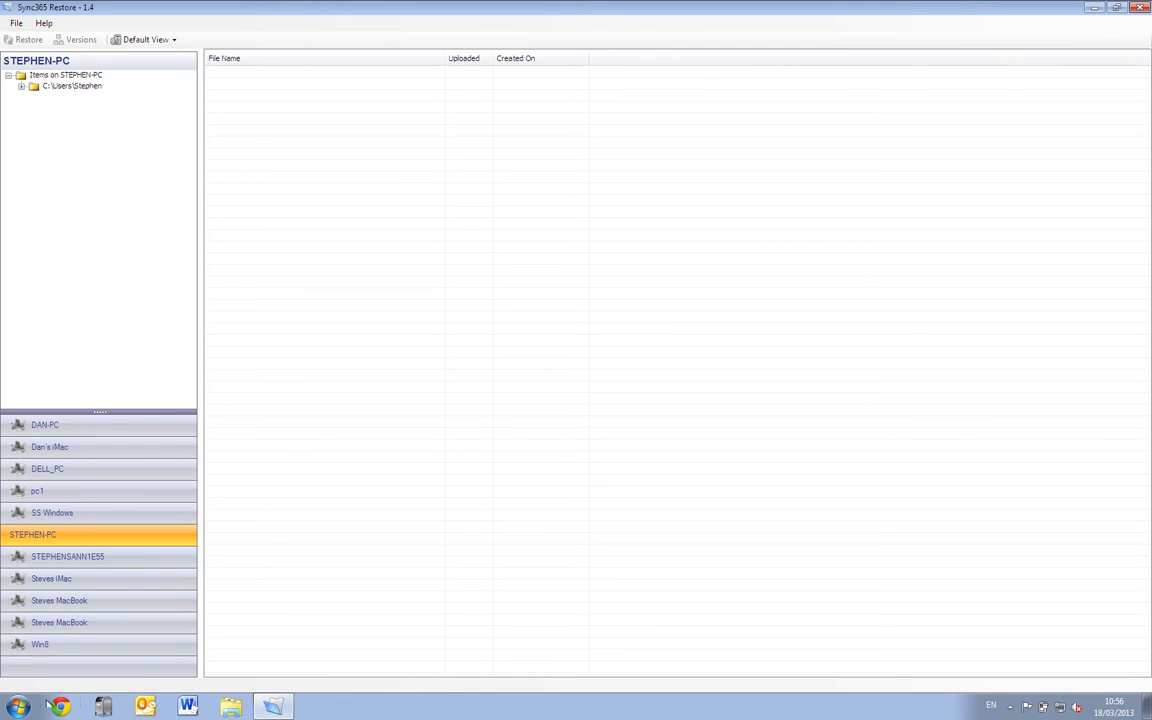
# - Expand the computer's backed-up user folder, browse Documents and Downloads, and list the files in the Dropbox folder
pyautogui.click(21, 86)
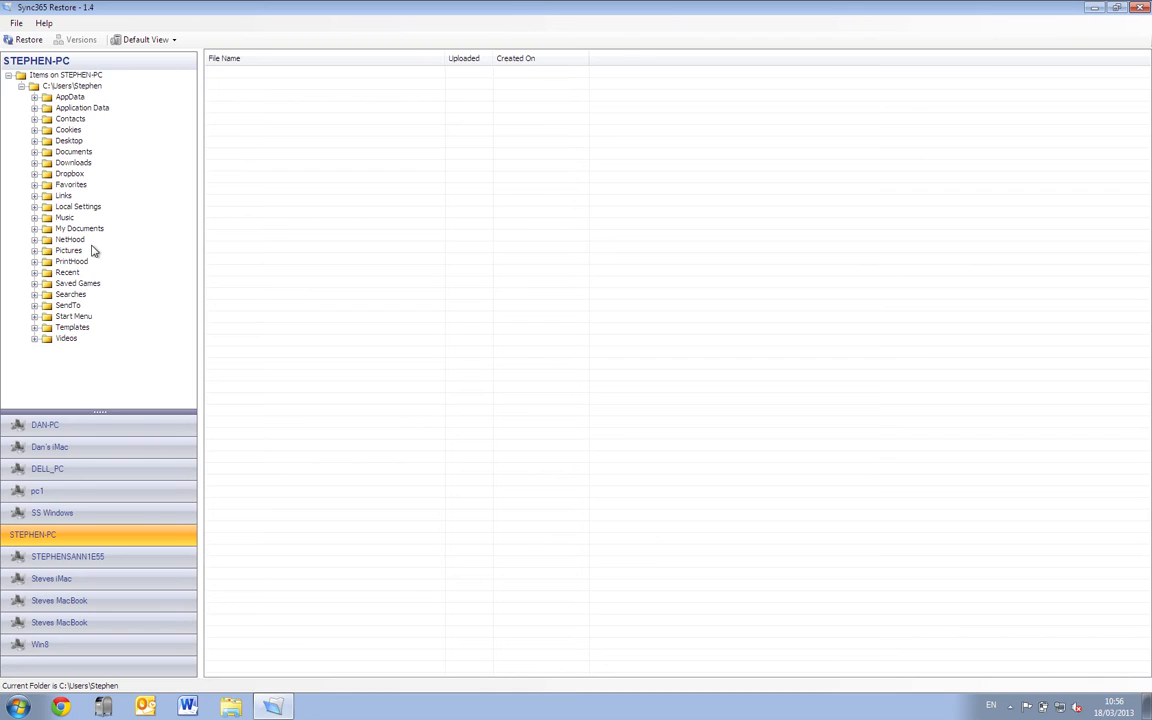
pyautogui.click(60, 152)
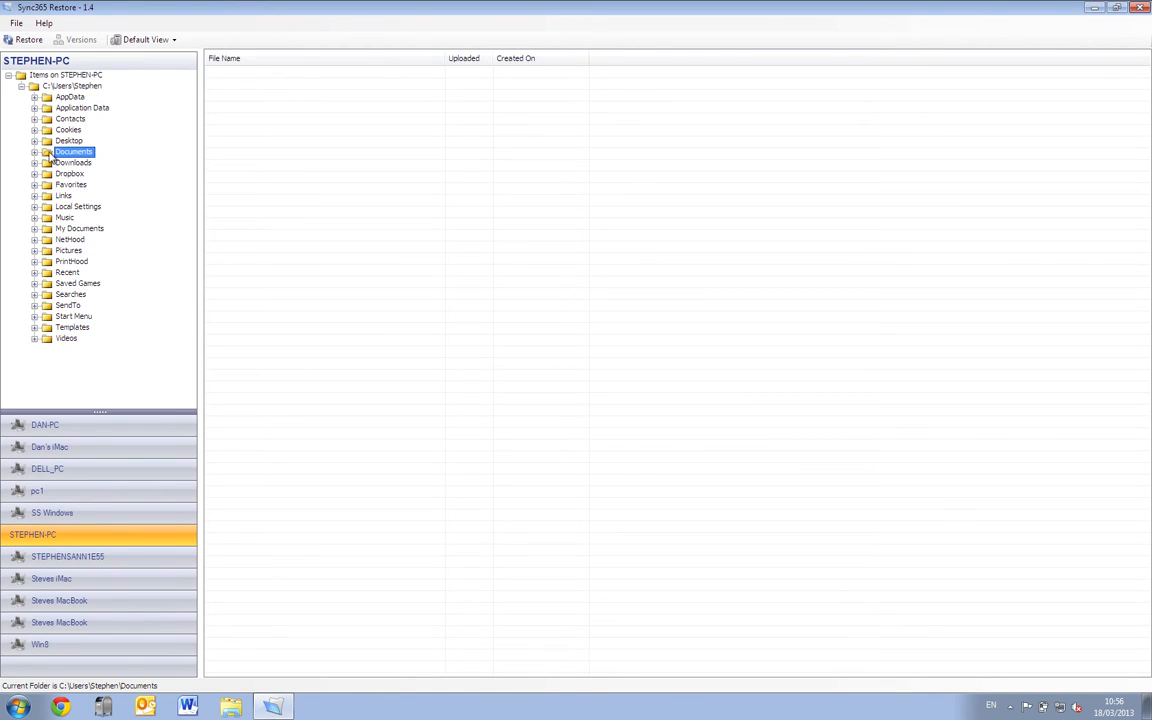
pyautogui.click(34, 152)
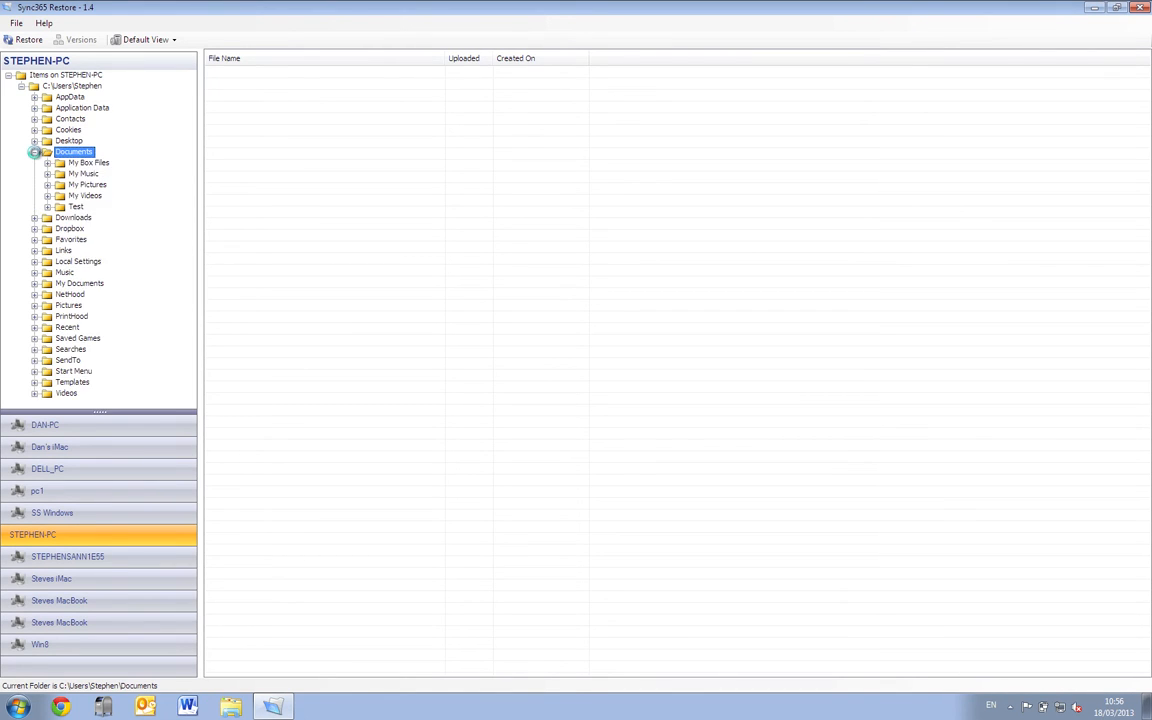
pyautogui.click(88, 185)
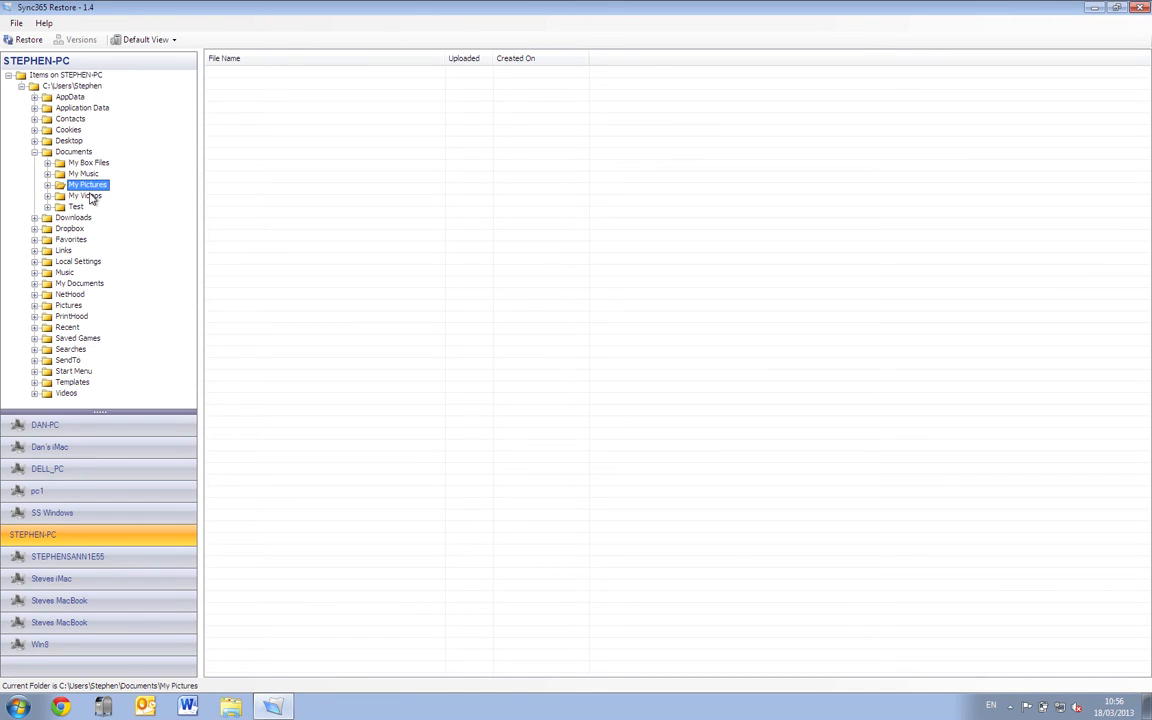
pyautogui.click(89, 196)
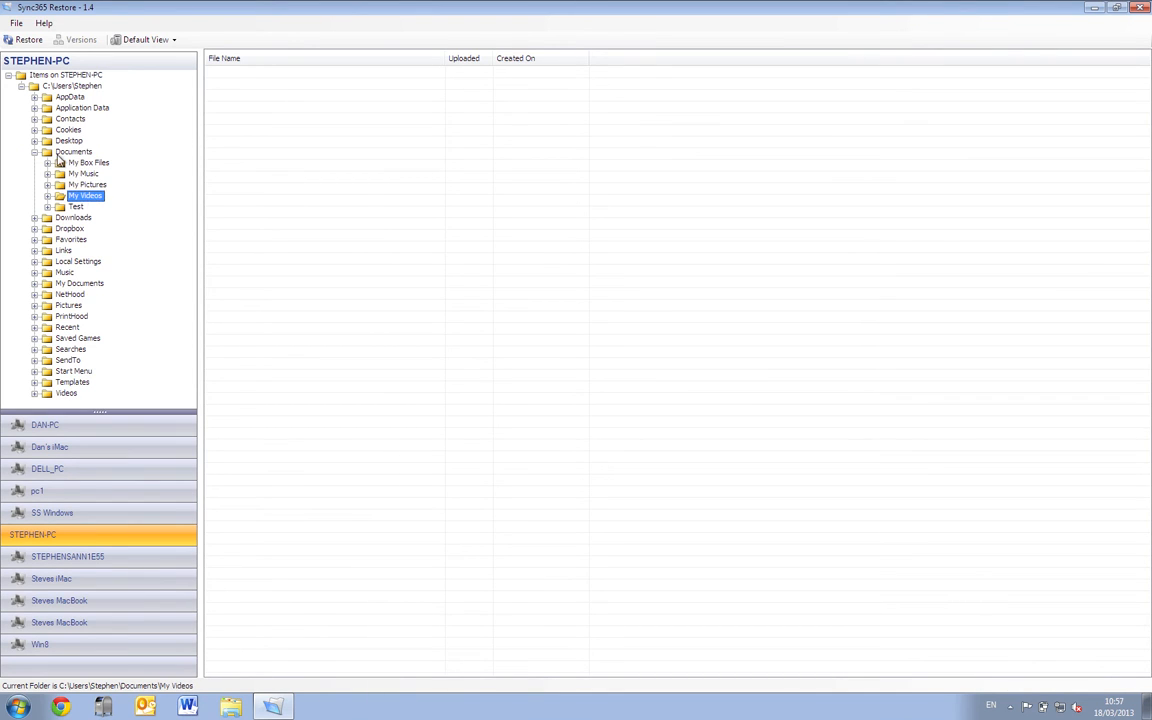
pyautogui.click(60, 217)
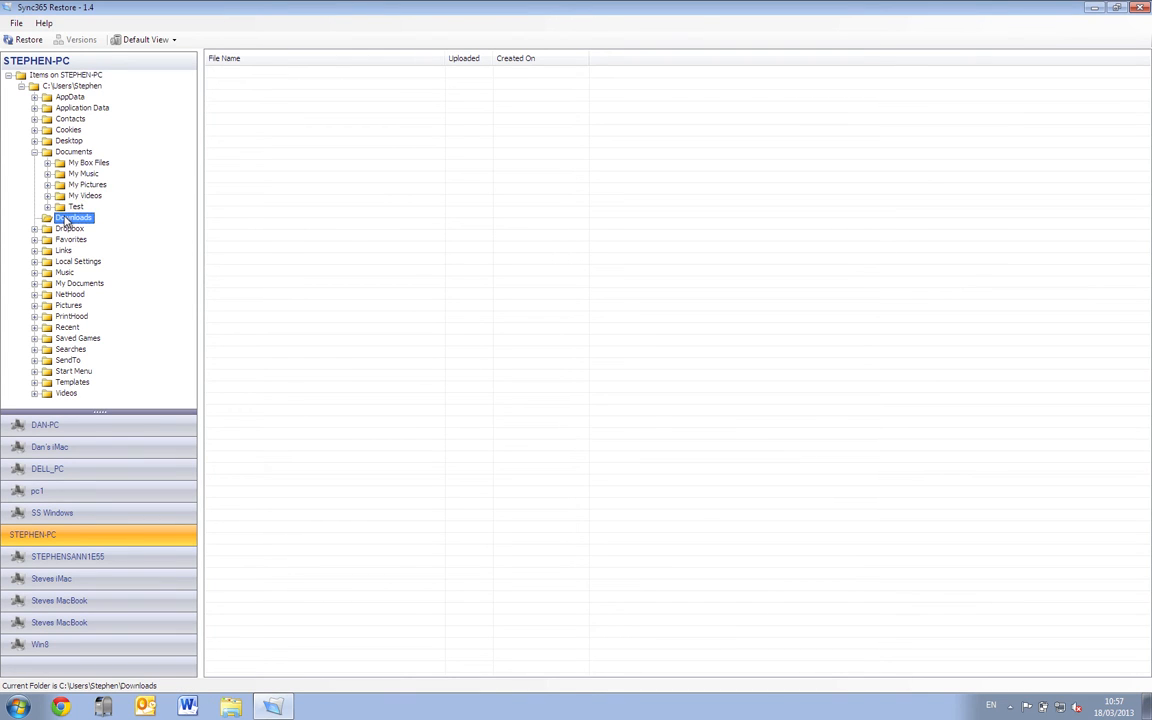
pyautogui.click(68, 230)
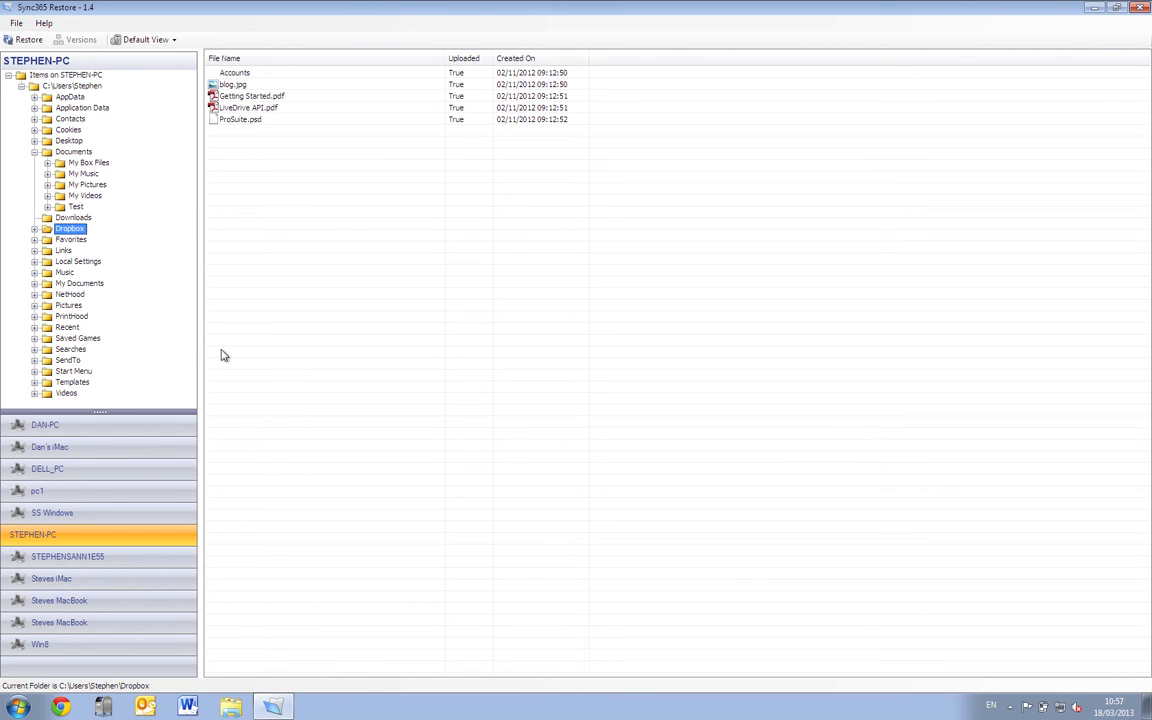
# - Check blog.jpg in the Dropbox folder for older versions and dismiss the message
pyautogui.click(226, 86)
pyautogui.rightClick(226, 87)
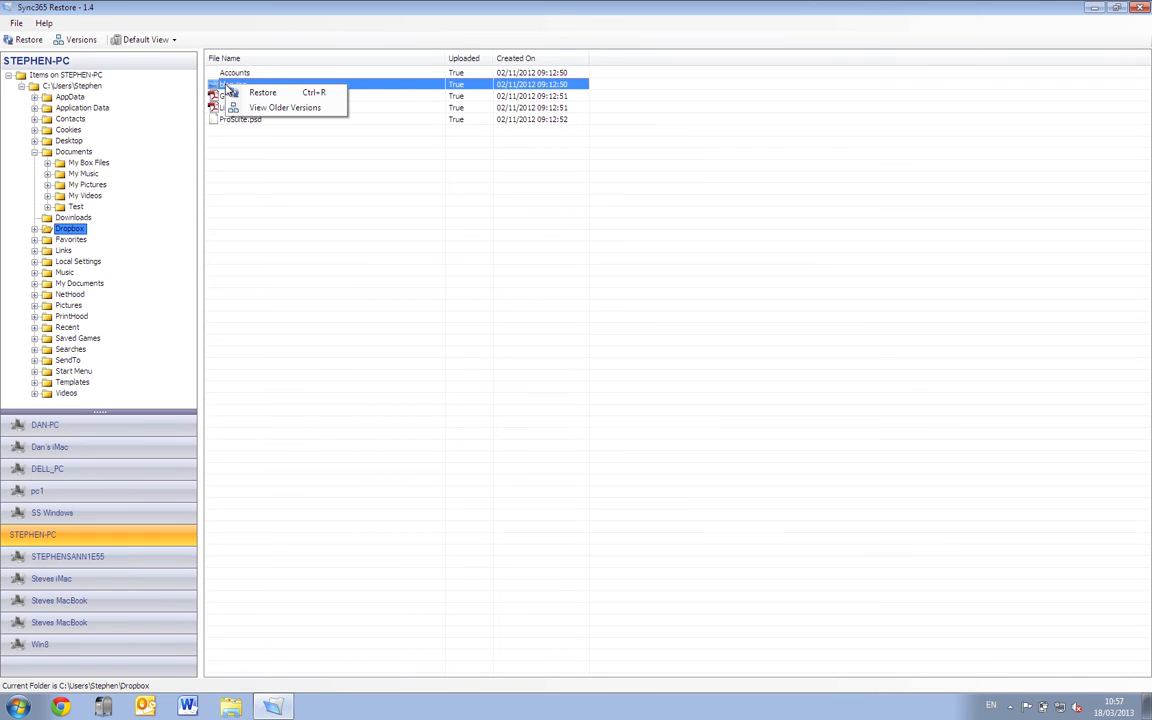
pyautogui.click(285, 108)
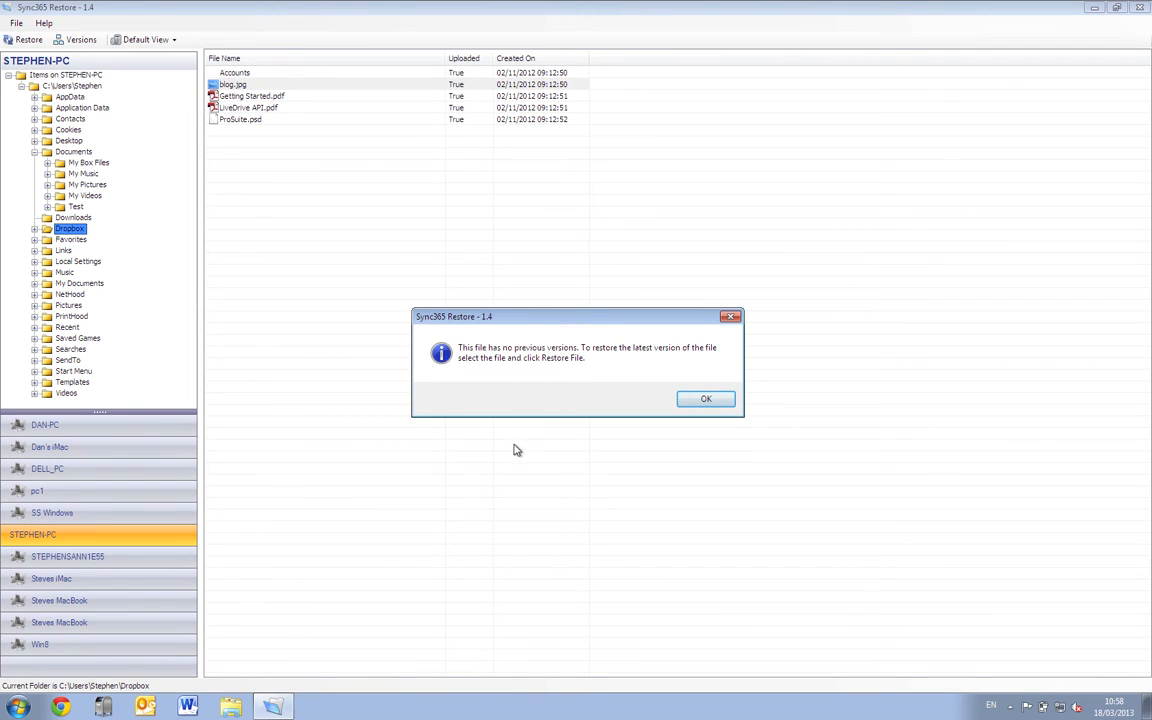
pyautogui.click(706, 400)
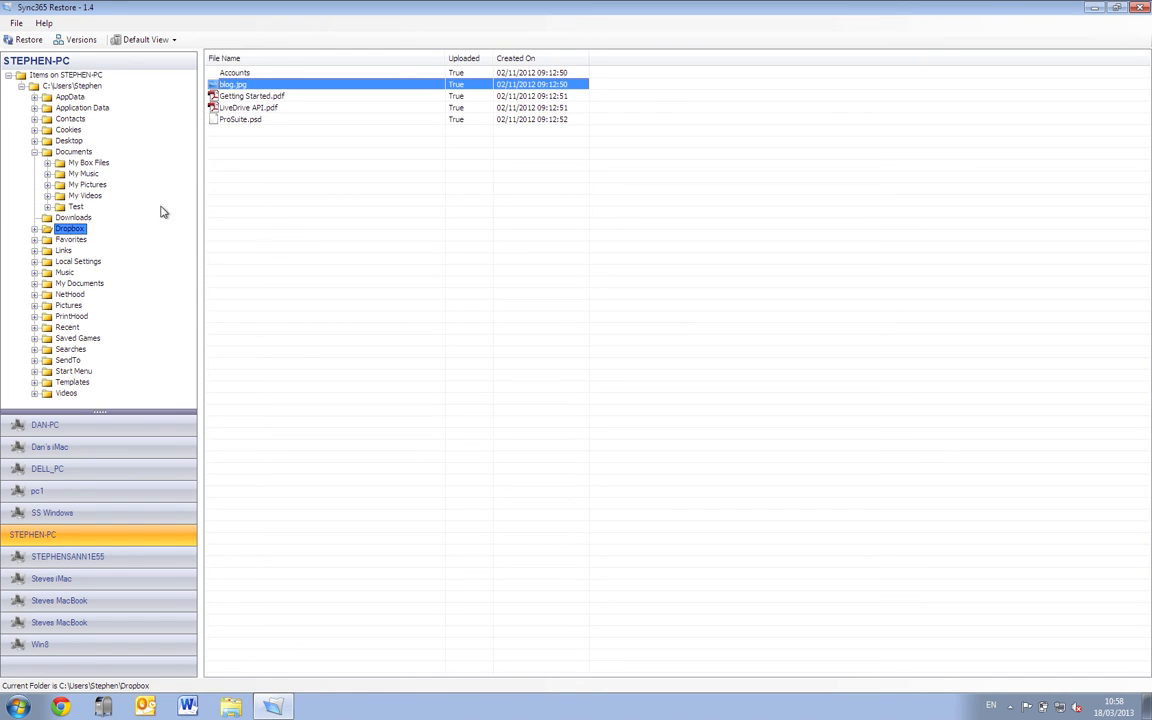
# - Switch to the Sync365 web portal in the browser, view the backed-up computers and look at the backup view options
pyautogui.click(1010, 706)
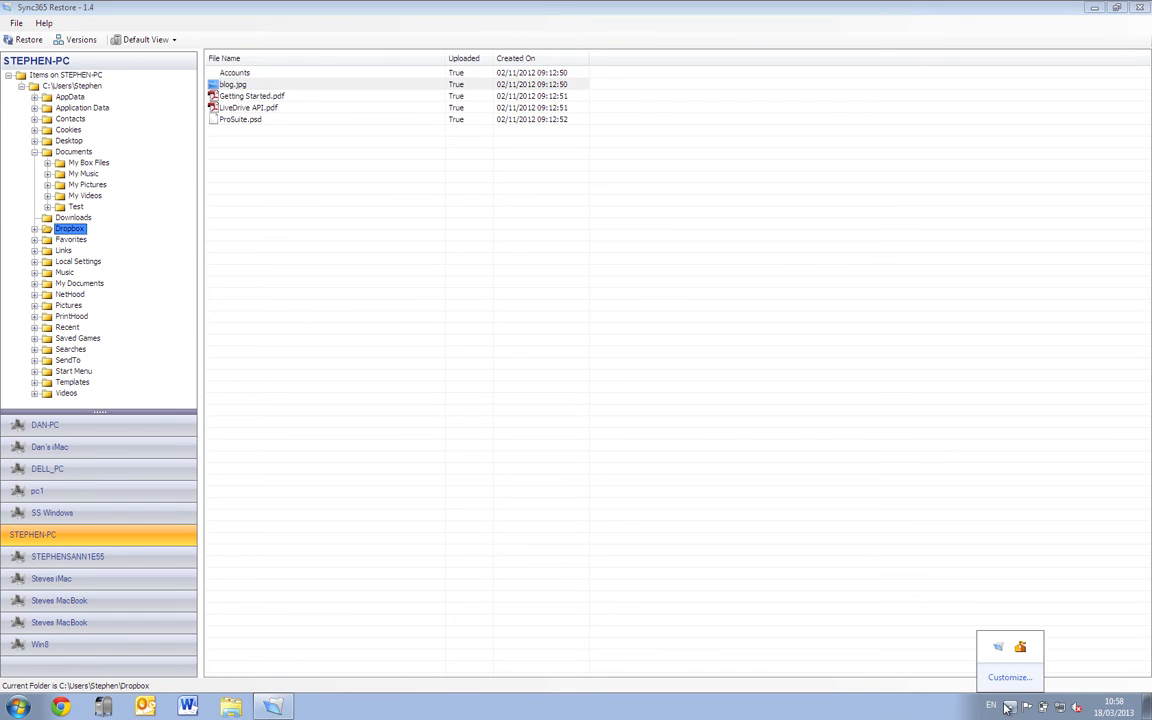
pyautogui.rightClick(1000, 652)
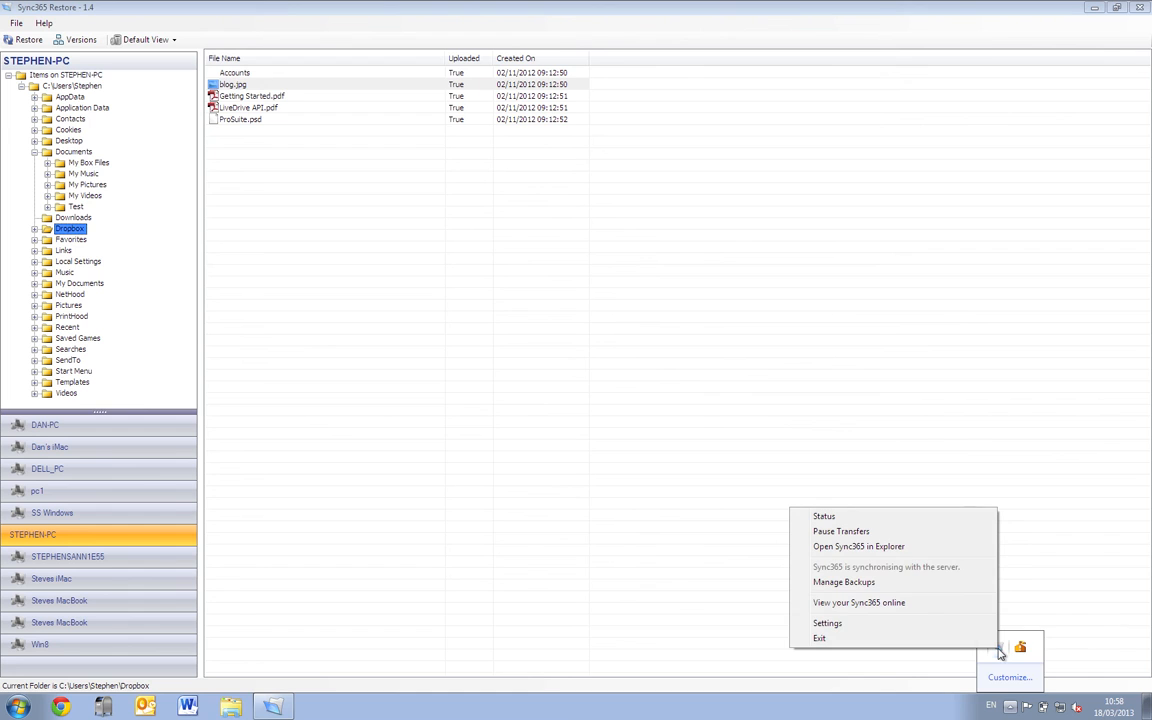
pyautogui.click(863, 604)
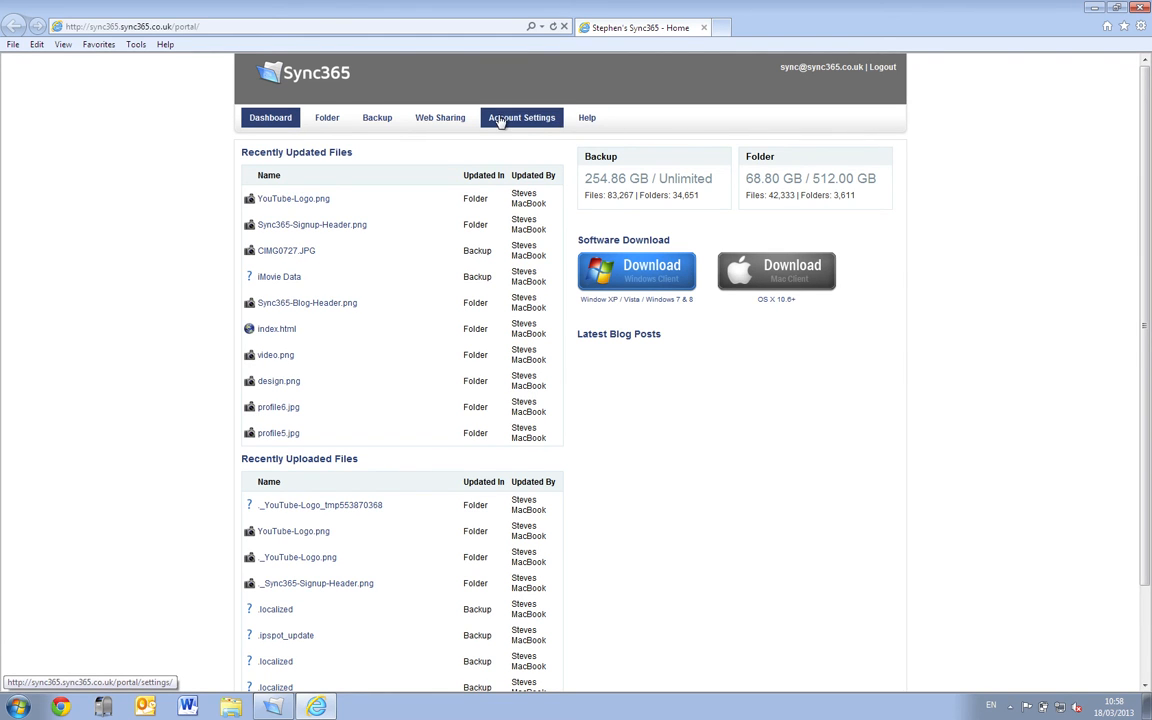
pyautogui.click(375, 123)
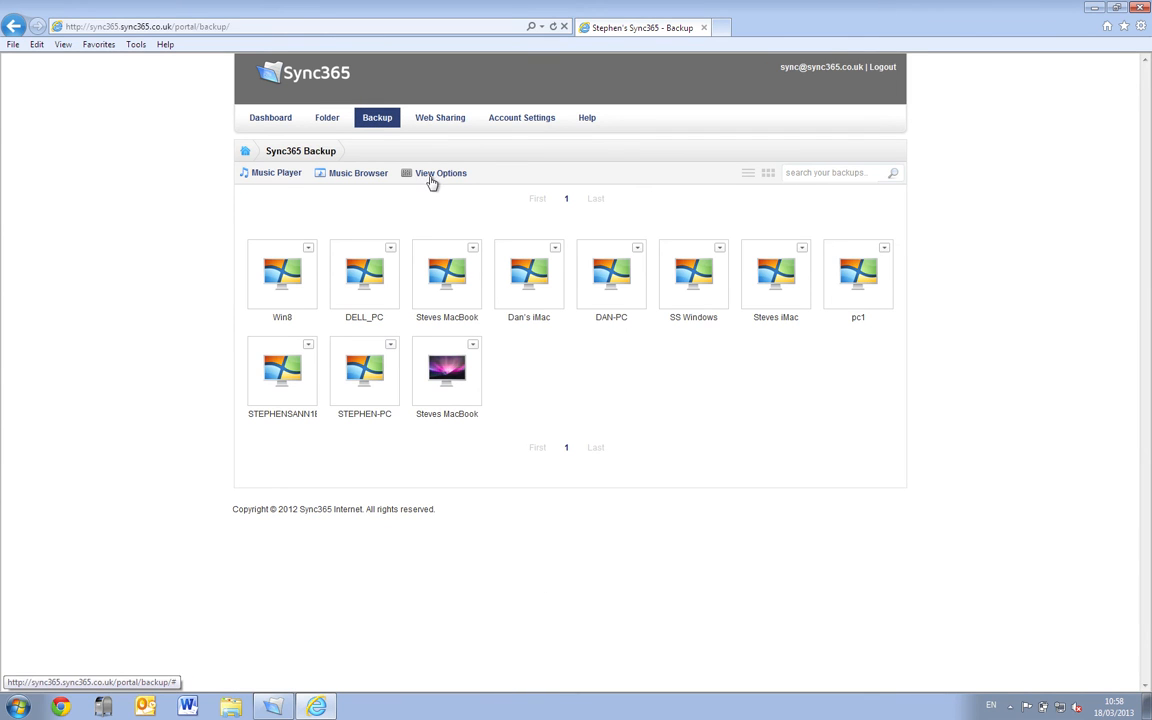
pyautogui.click(432, 175)
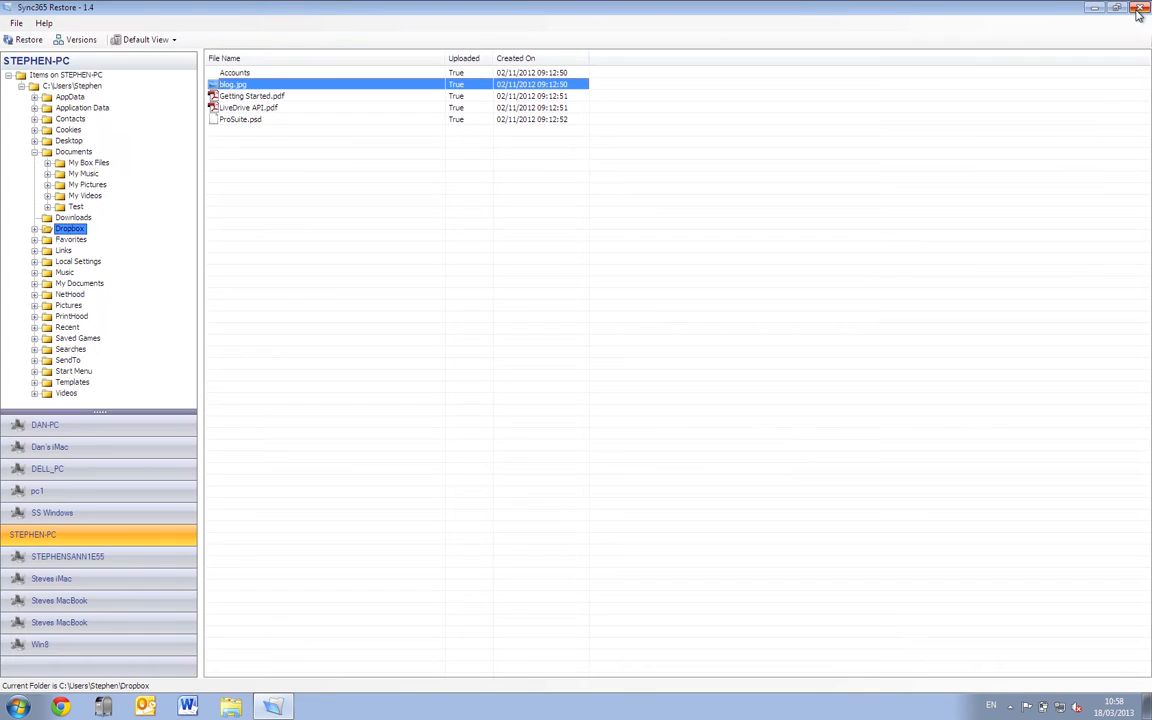
# - Look at the restore client's view choices, Default View and Show Deleted Items, and leave them unchanged
pyautogui.click(166, 44)
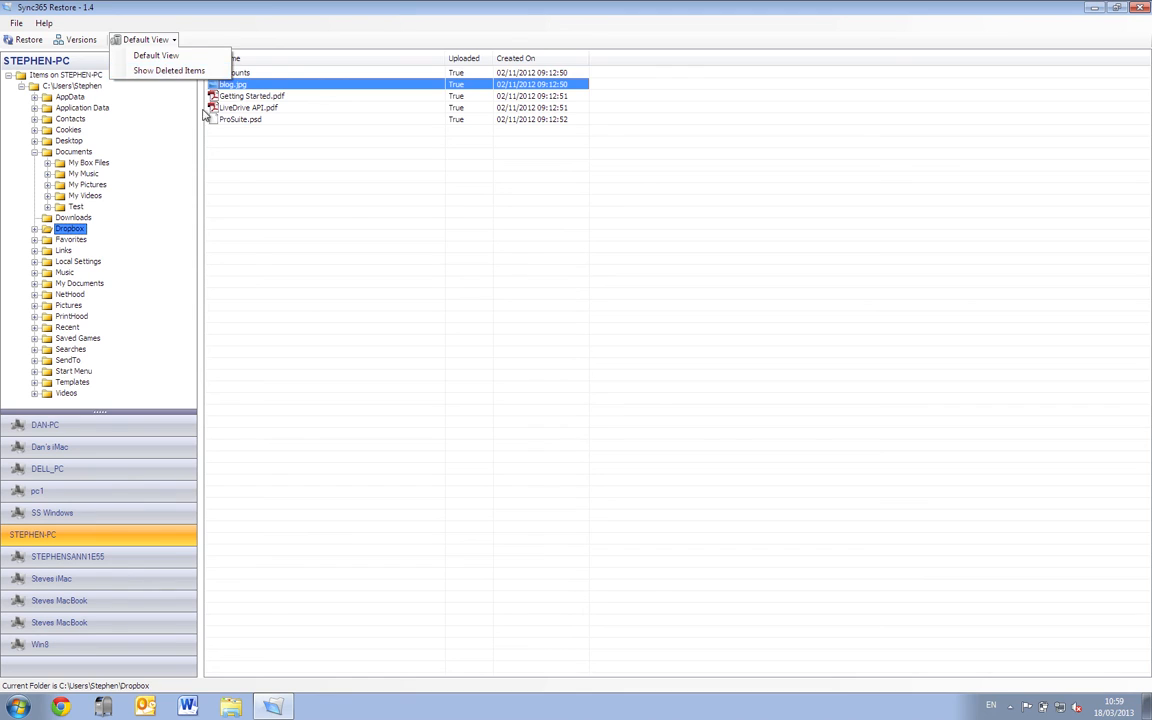
pyautogui.click(213, 160)
# - Open the restore options for blog.jpg and highlight the path of its original location
pyautogui.click(228, 85)
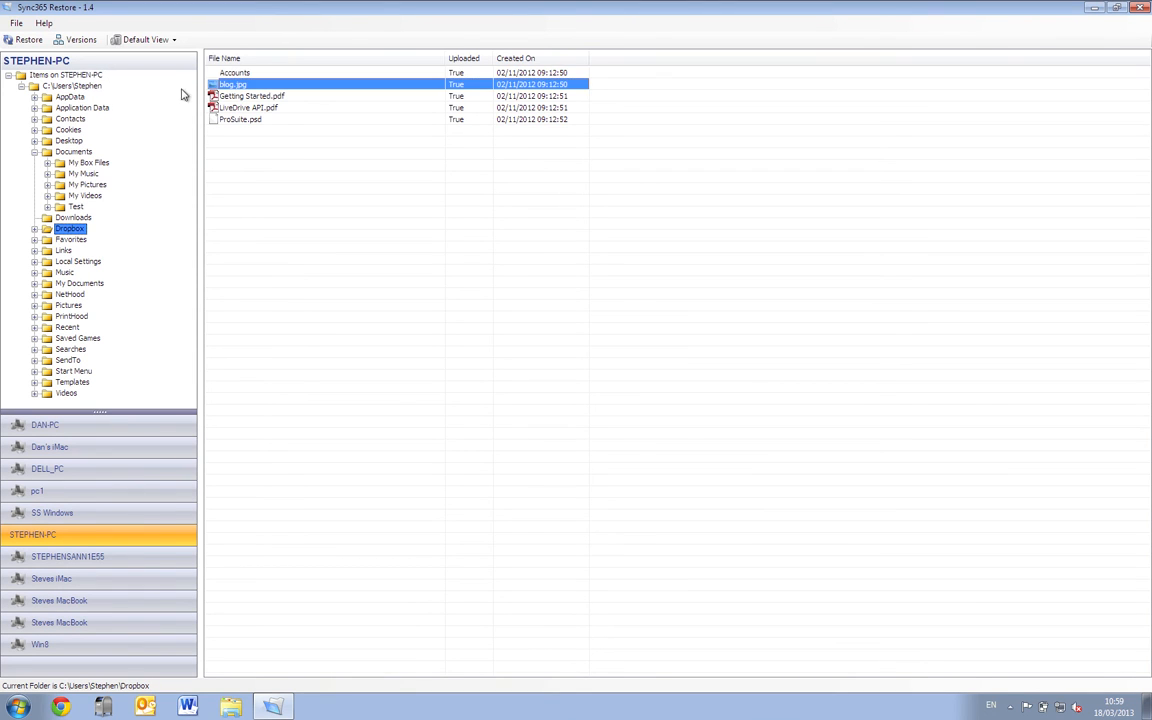
pyautogui.click(25, 41)
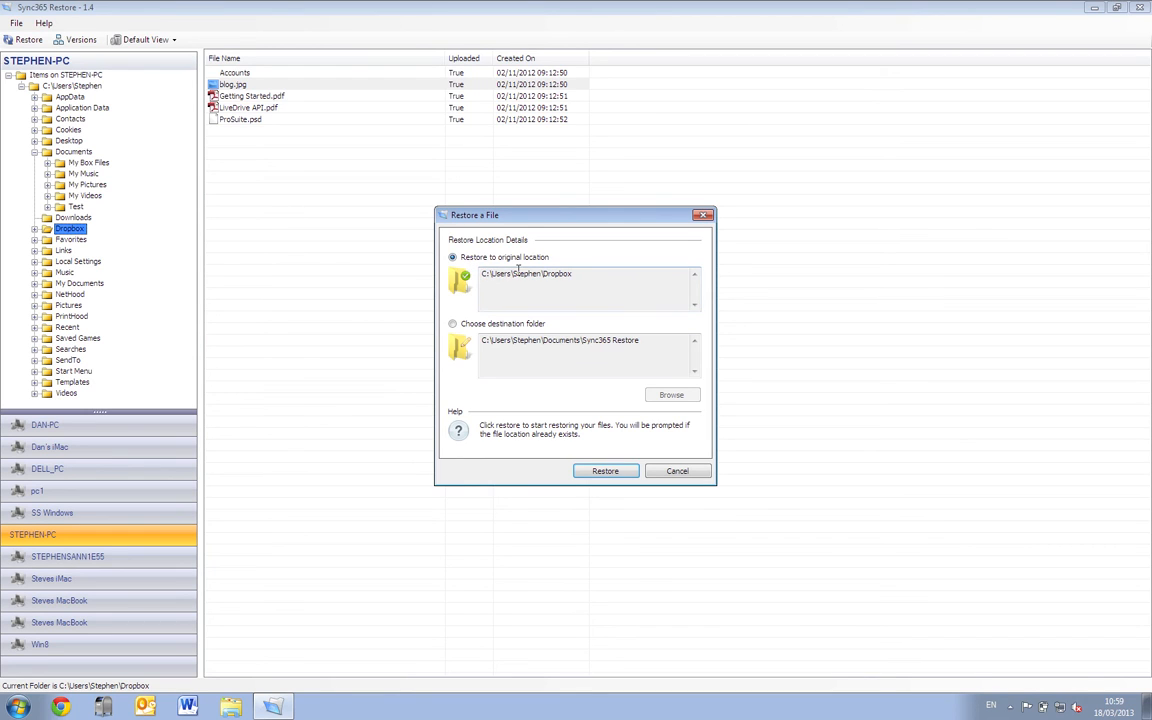
pyautogui.moveTo(483, 276); pyautogui.dragTo(573, 280)
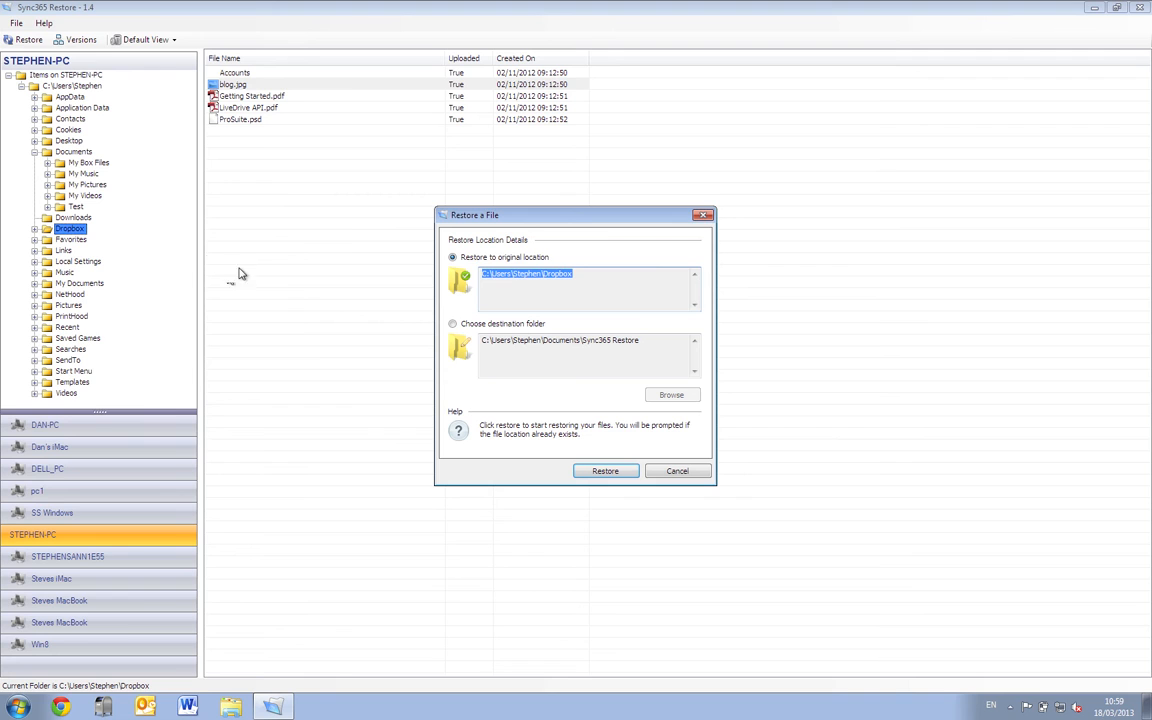
# - Switch to Windows Explorer to view the Documents library and its Dropbox shortcut, and close the window
pyautogui.click(18, 706)
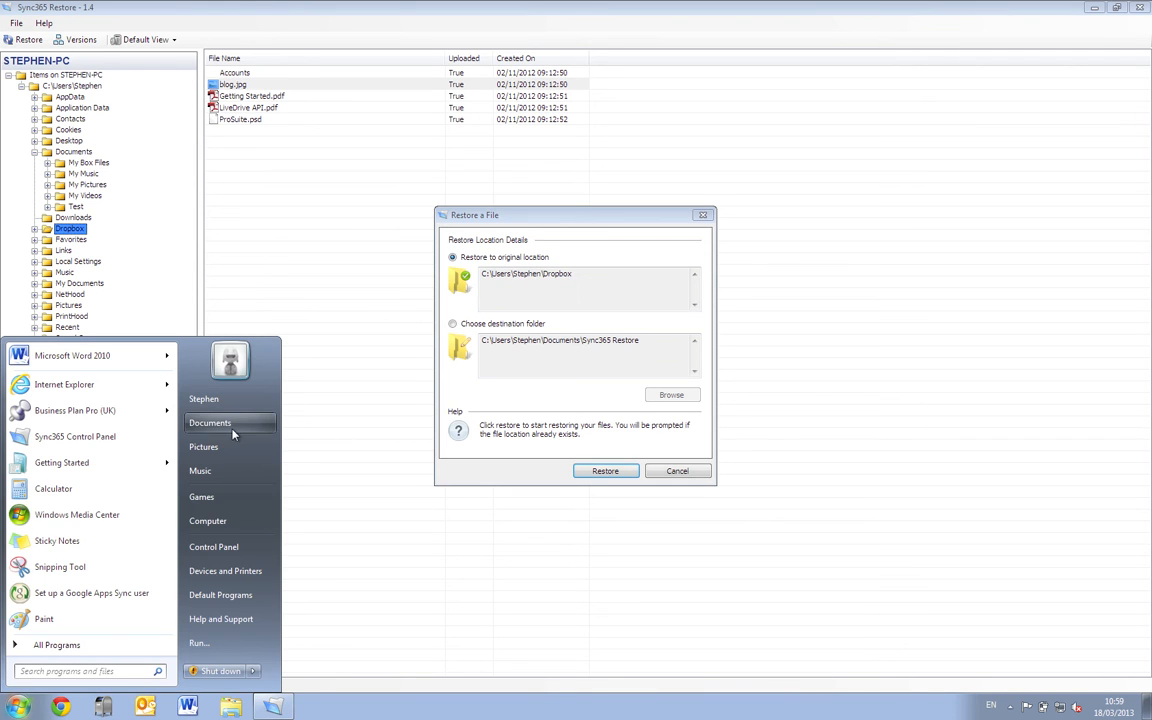
pyautogui.click(222, 352)
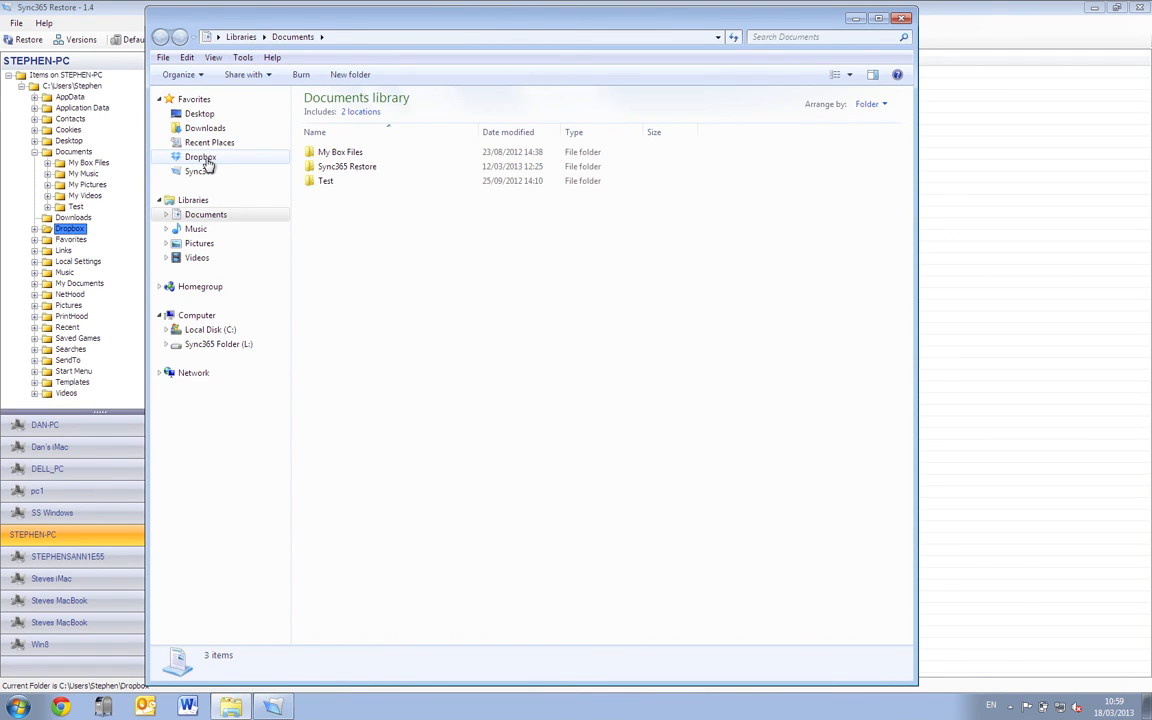
pyautogui.click(900, 18)
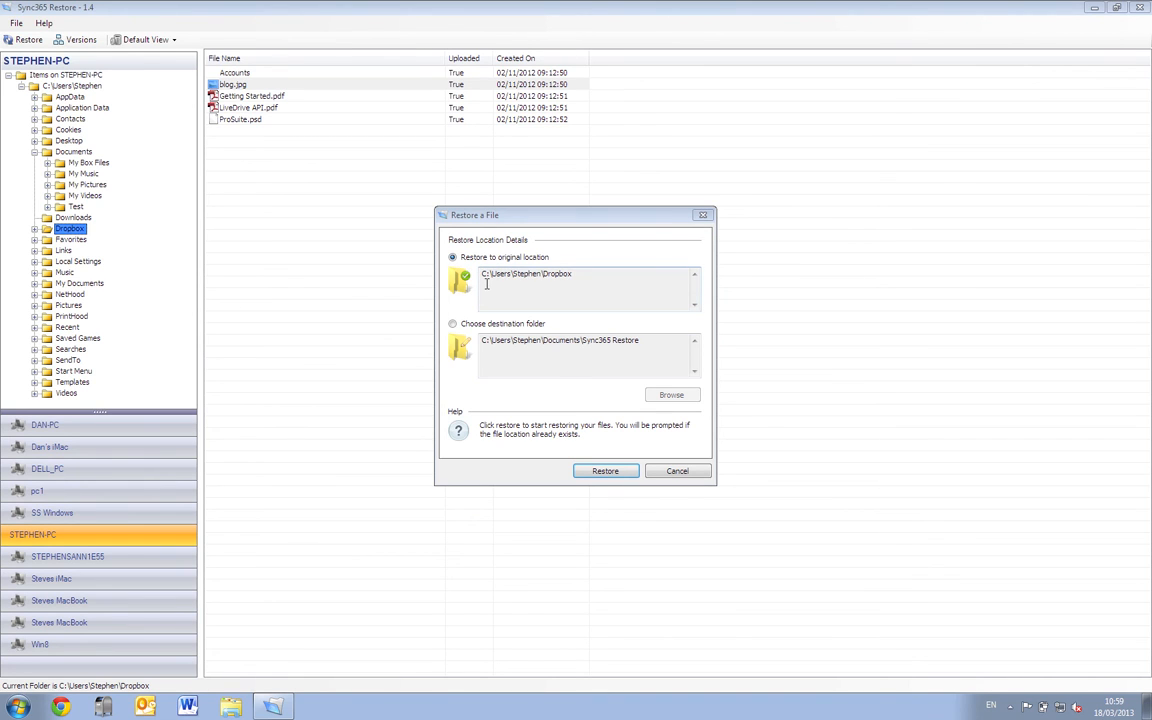
# - Try a different destination folder by browsing the computer's drives, cancel the browsing, and return to restoring to the original location
pyautogui.click(453, 325)
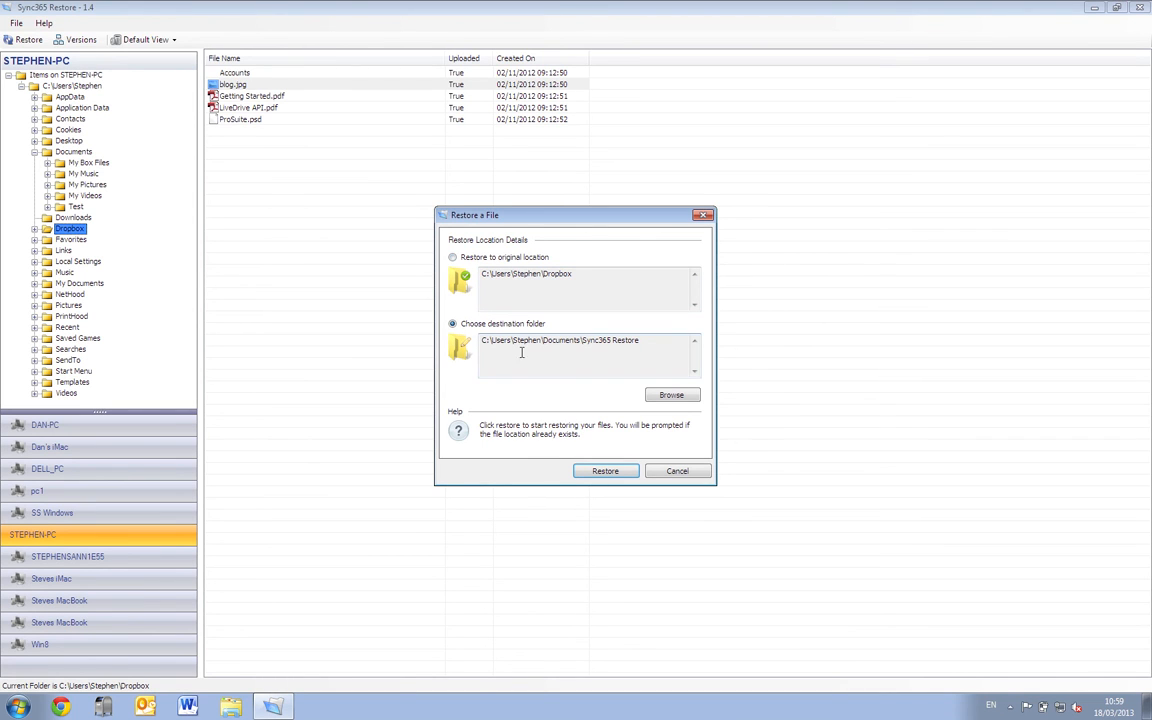
pyautogui.click(672, 396)
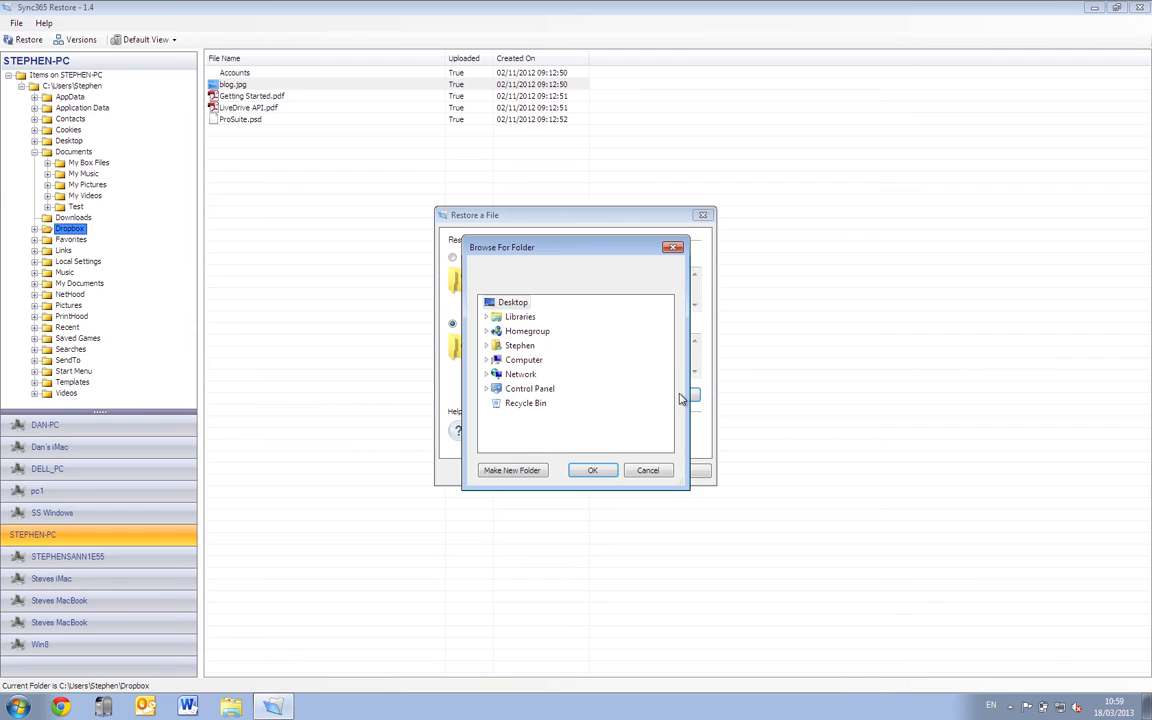
pyautogui.click(488, 361)
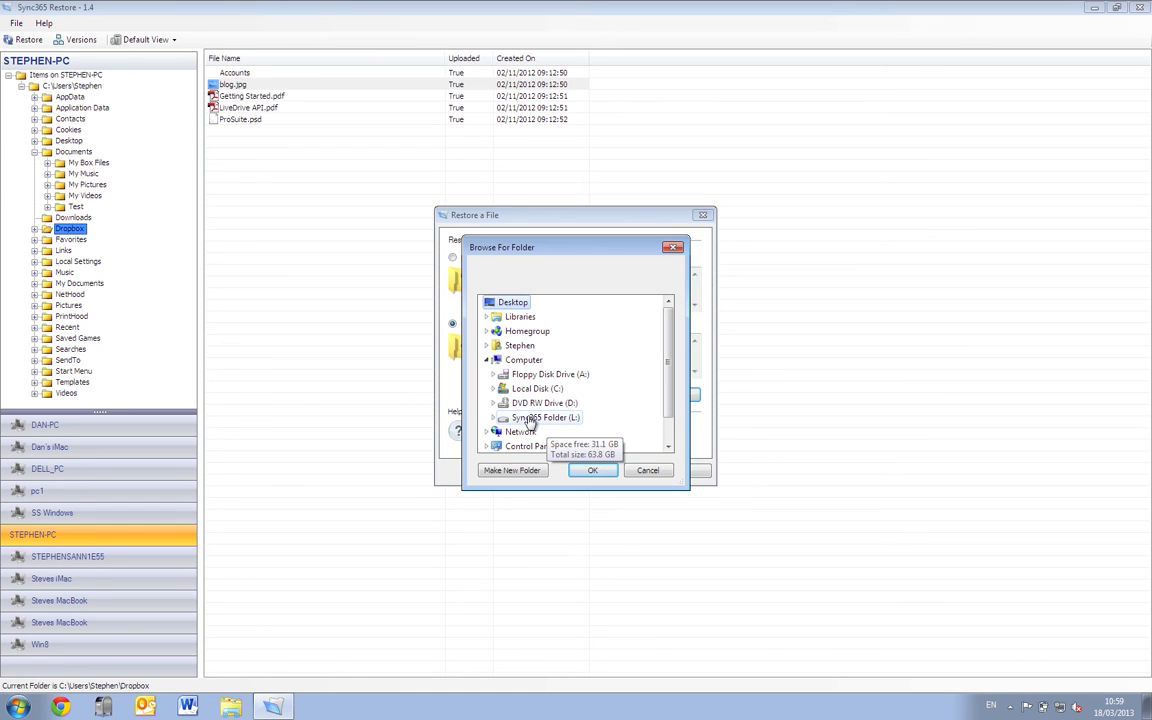
pyautogui.click(640, 471)
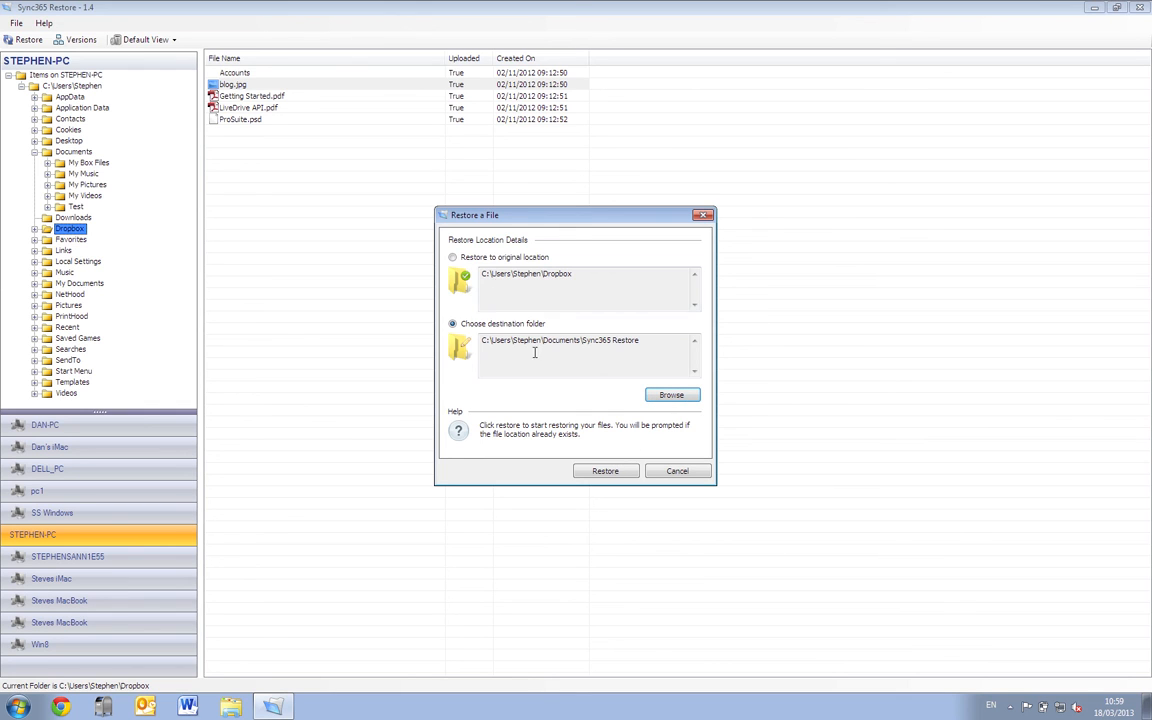
pyautogui.click(453, 257)
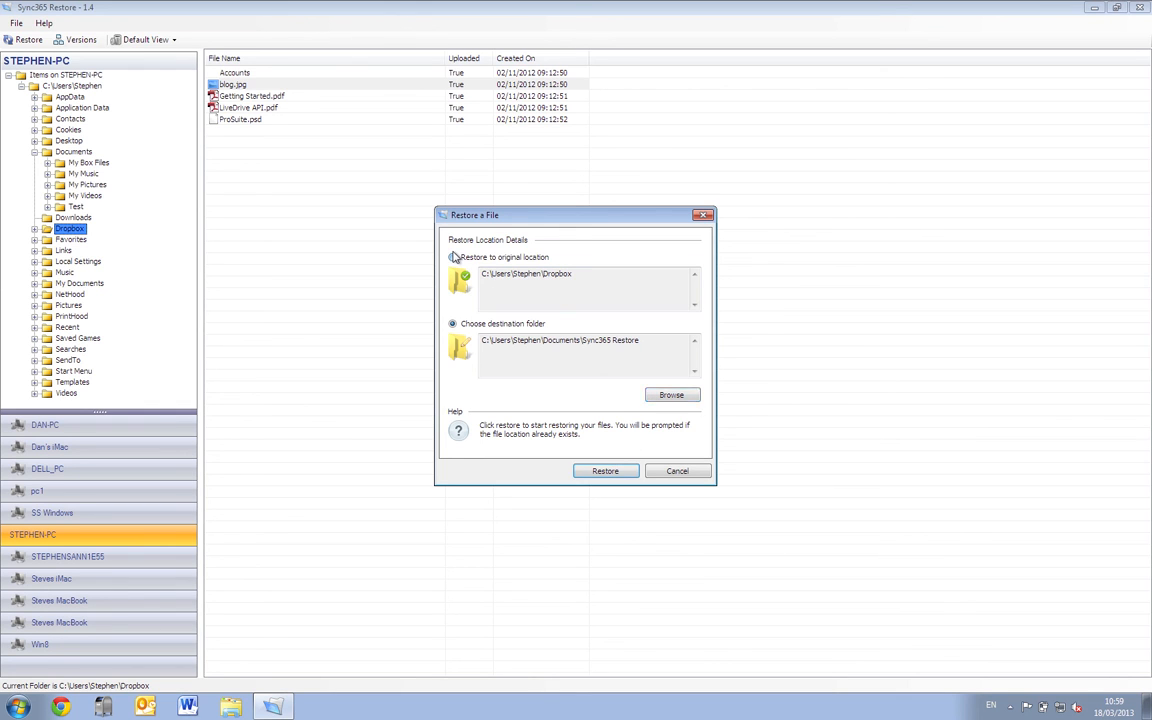
# - Restore blog.jpg to its original Dropbox folder, agreeing to replace the existing file, and dismiss the completion message
pyautogui.click(604, 471)
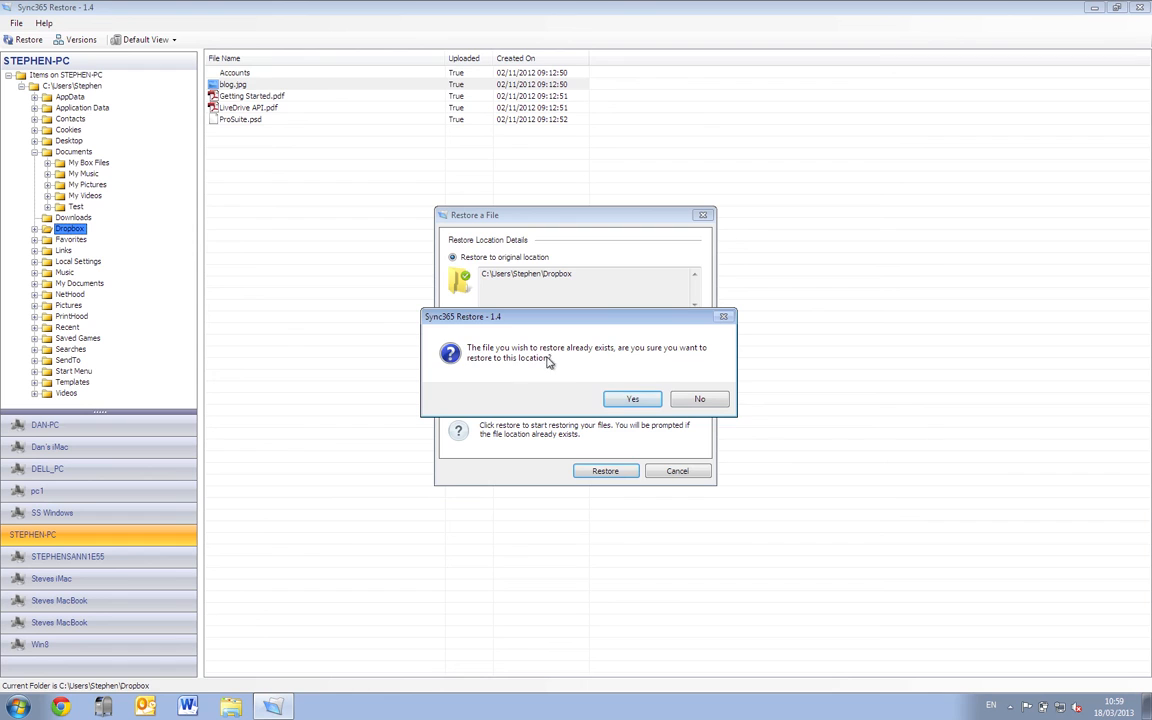
pyautogui.click(628, 401)
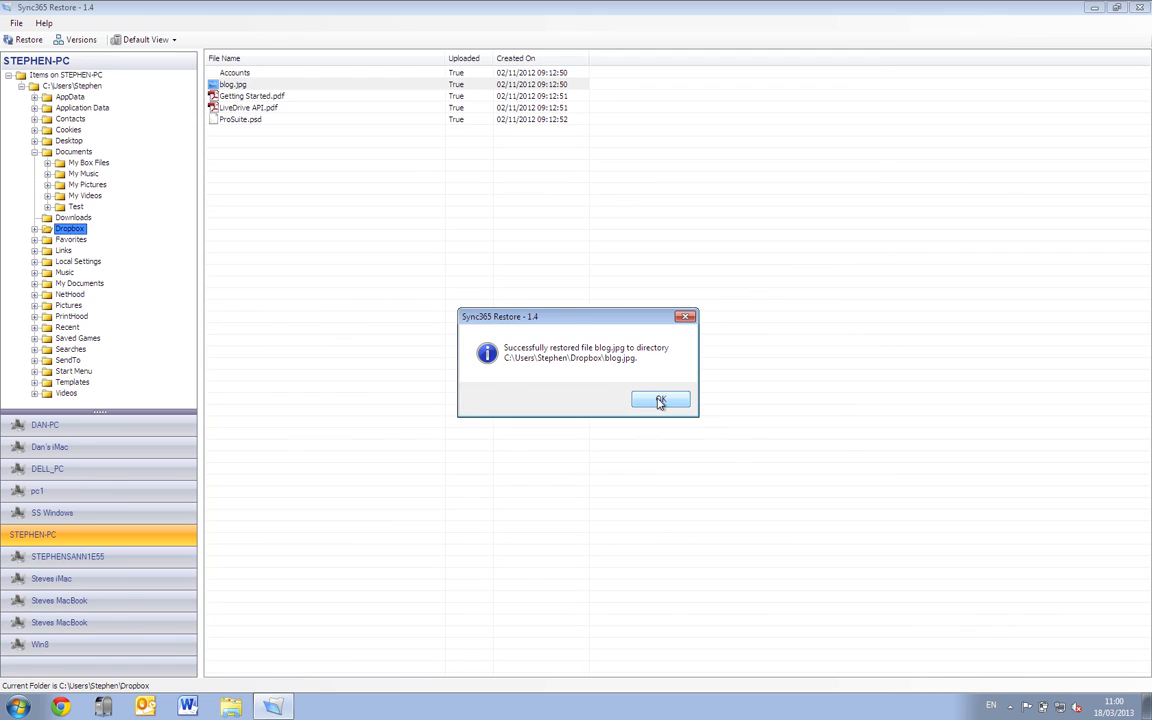
pyautogui.click(660, 401)
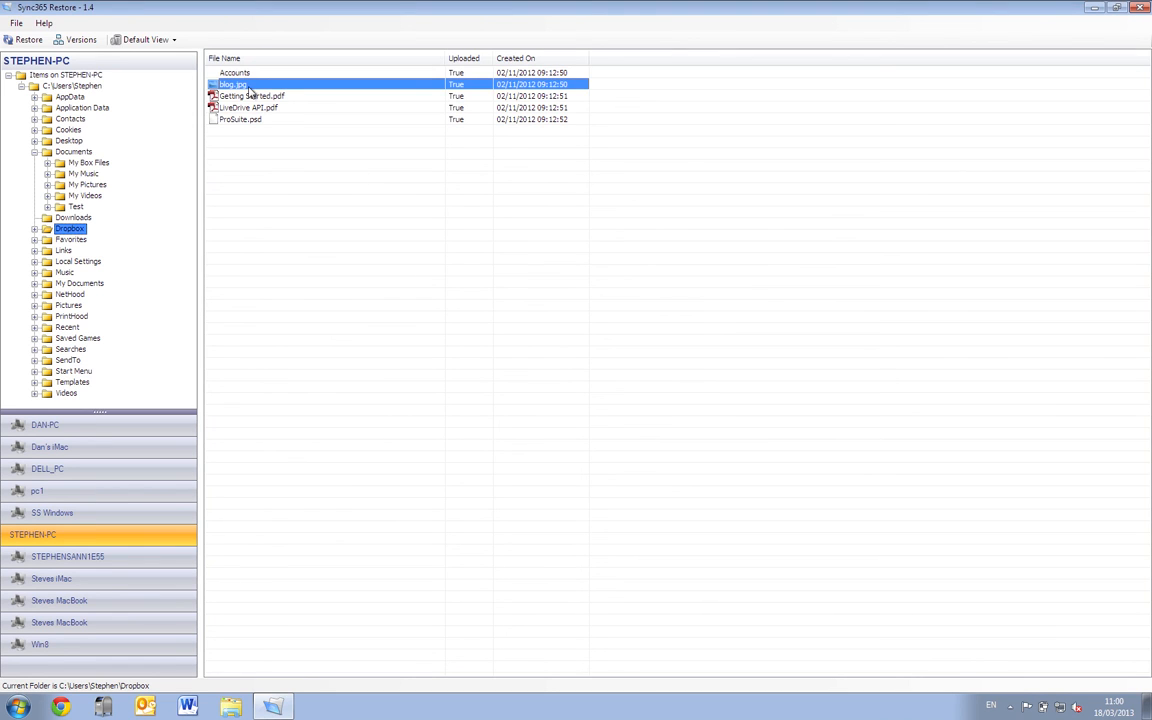
# - Review the restore options for the whole Dropbox folder, try the conflict option Overwrite only if my copy is older, and cancel
pyautogui.click(74, 229)
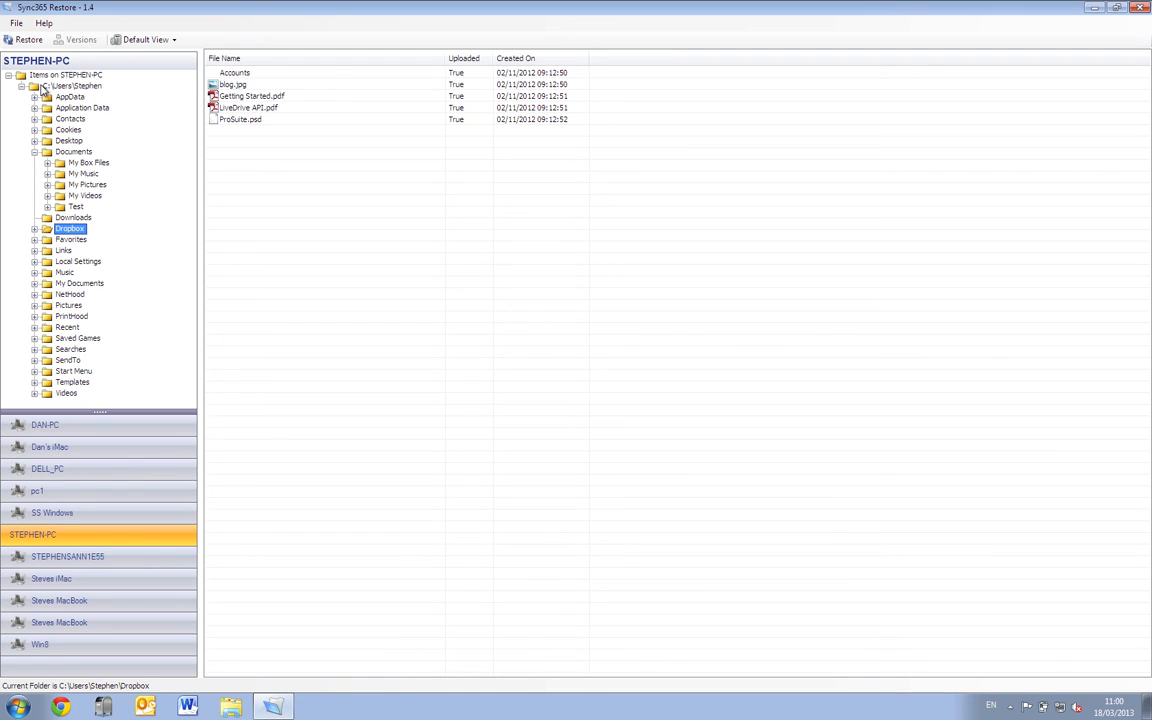
pyautogui.click(28, 42)
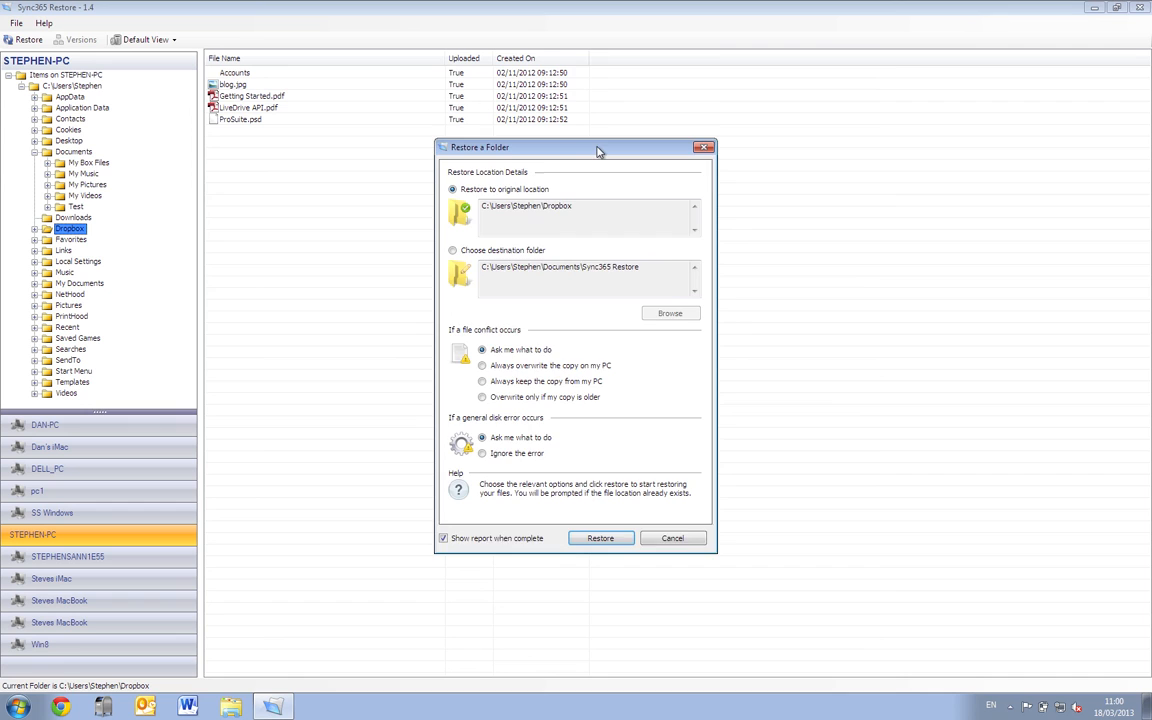
pyautogui.moveTo(536, 145); pyautogui.dragTo(436, 146)
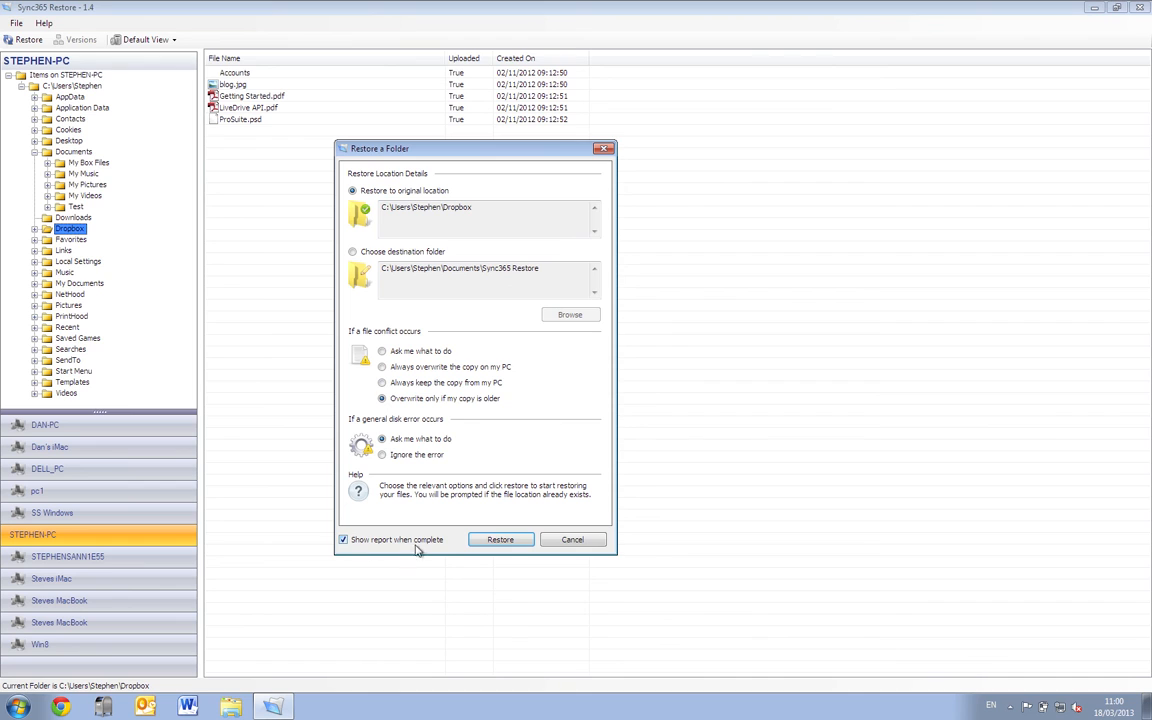
pyautogui.click(575, 539)
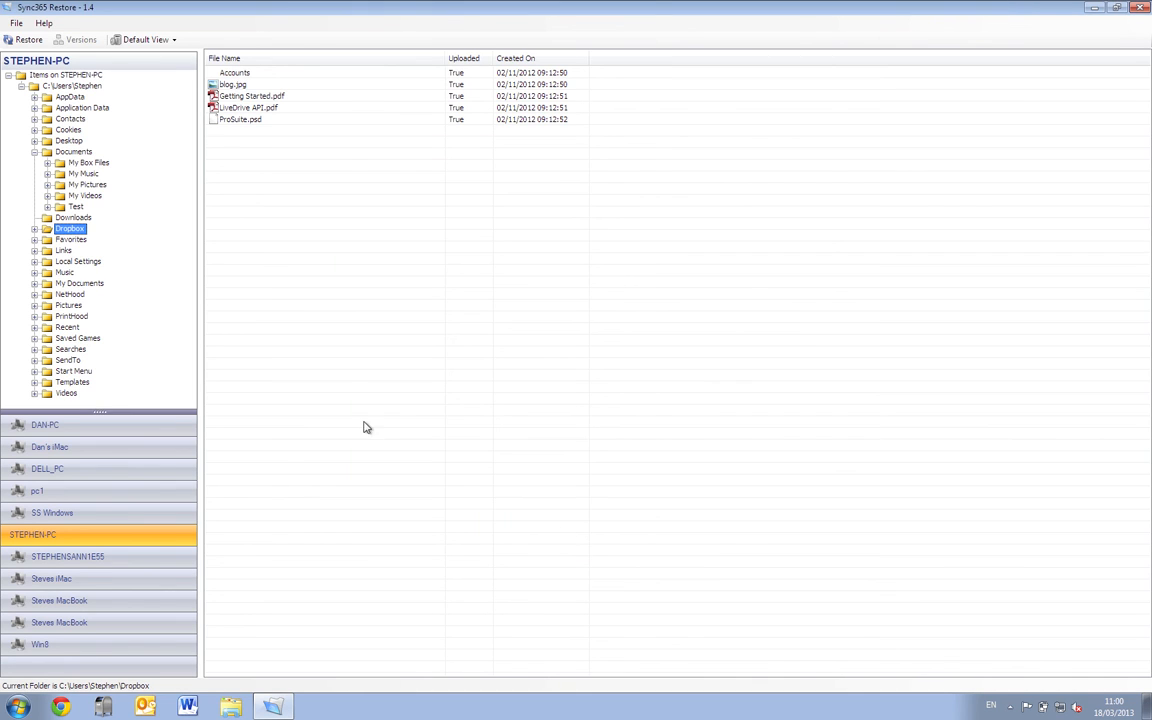
# - Browse the AppData and Documents folders, view the restore options for the entire backed-up user folder, and cancel
pyautogui.click(75, 97)
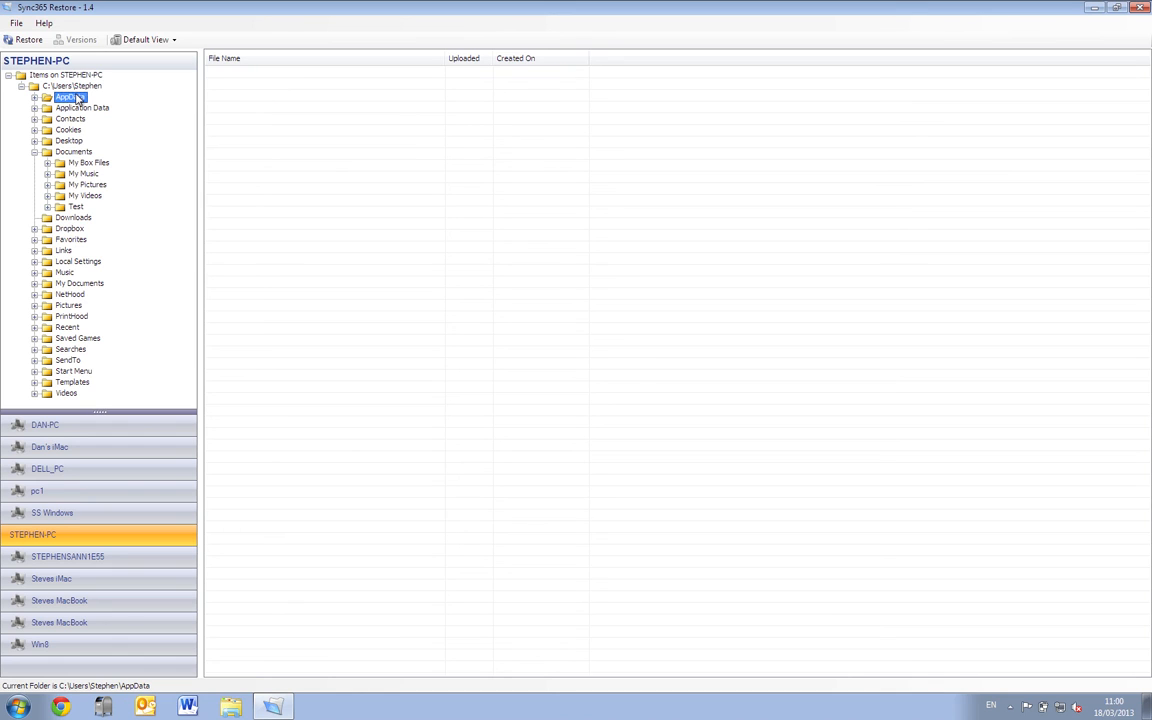
pyautogui.click(70, 152)
pyautogui.click(58, 86)
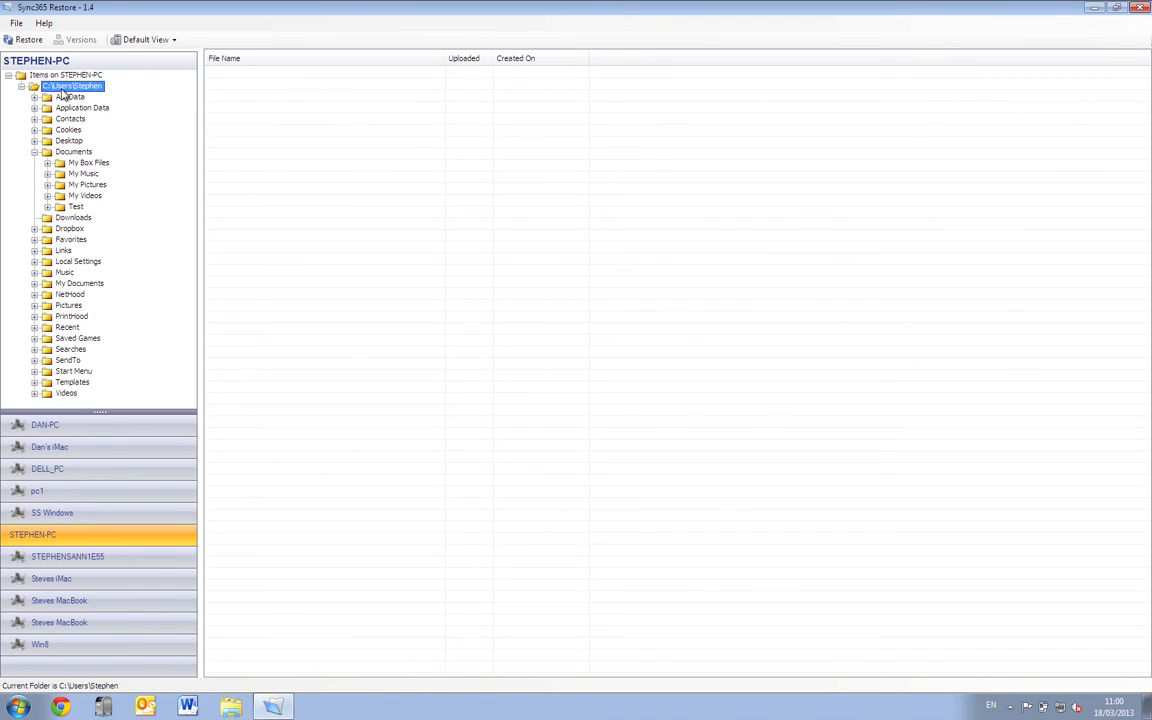
pyautogui.click(29, 40)
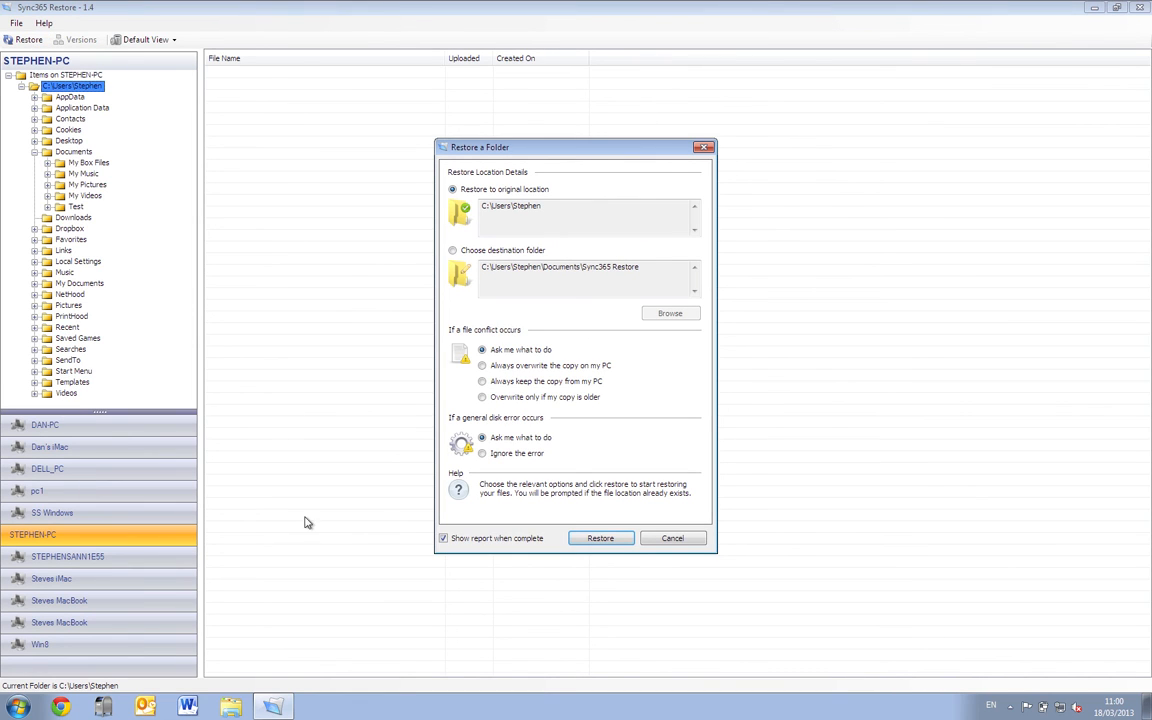
pyautogui.click(684, 540)
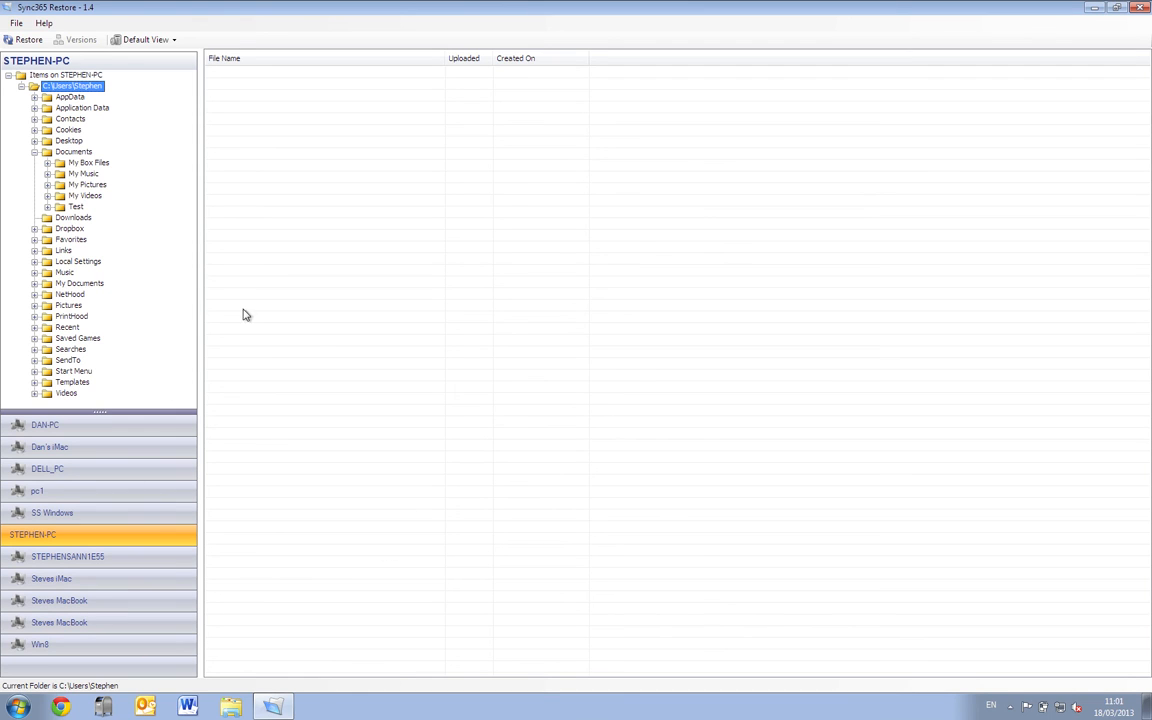
# - Close the restore client and take the Windows virtual machine out of full screen
pyautogui.click(1143, 8)
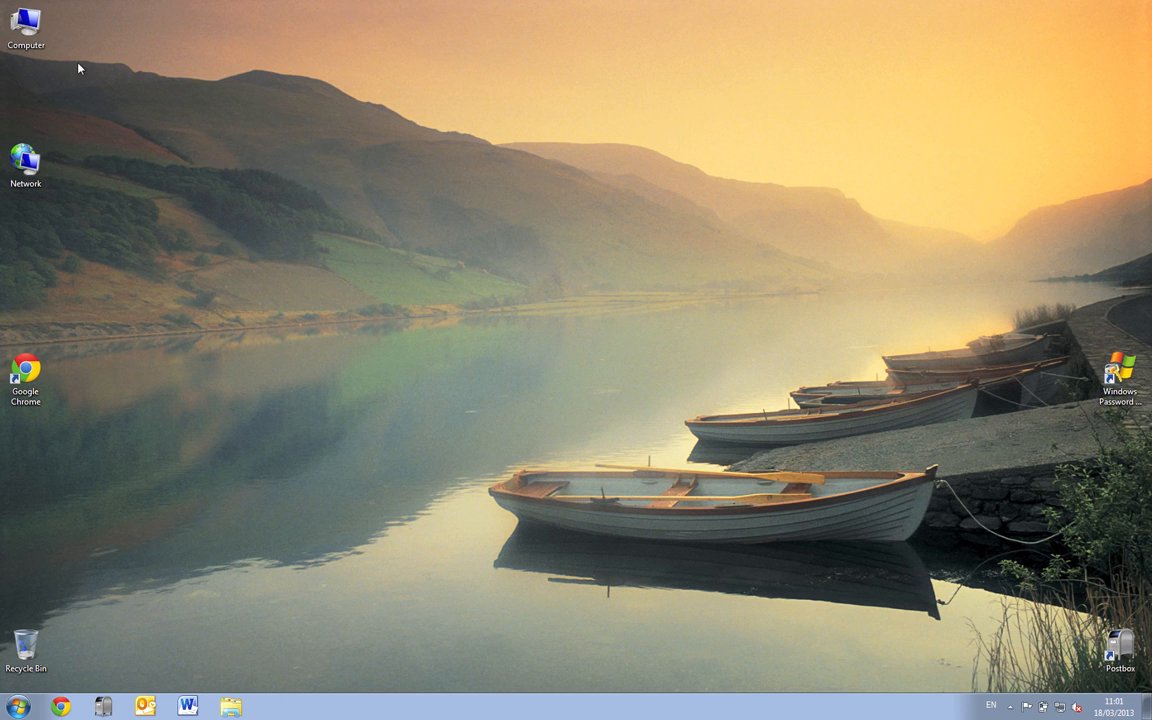
pyautogui.moveTo(5, 6)
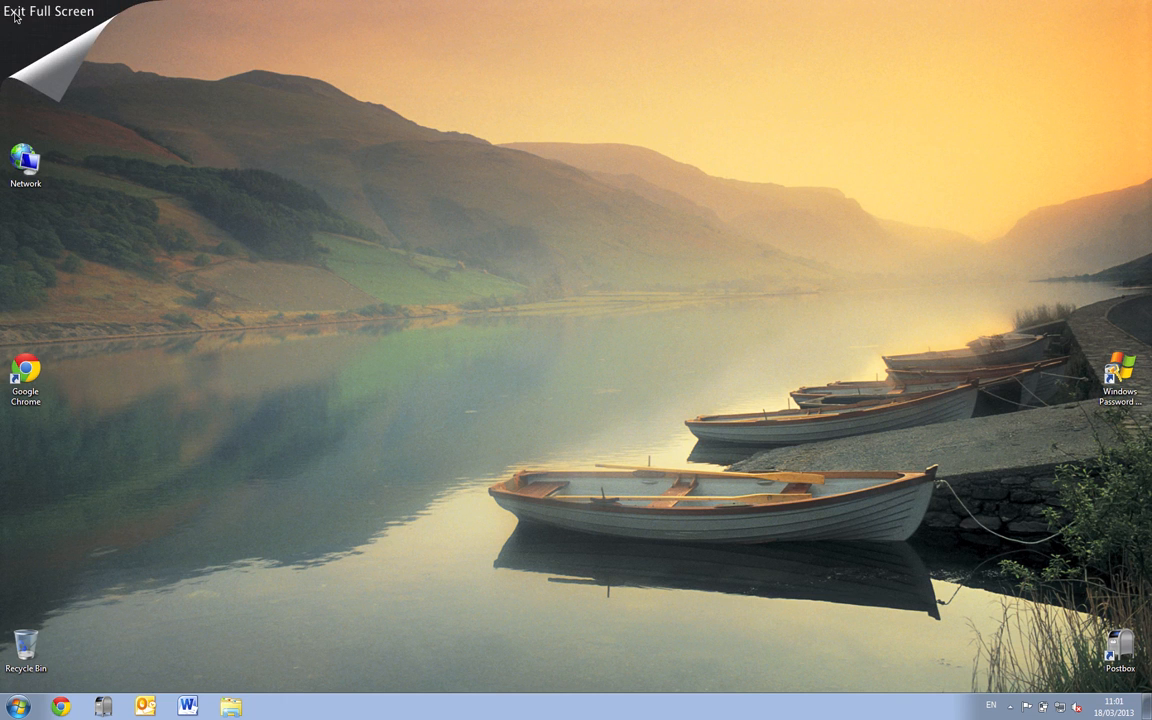
pyautogui.click(15, 17)
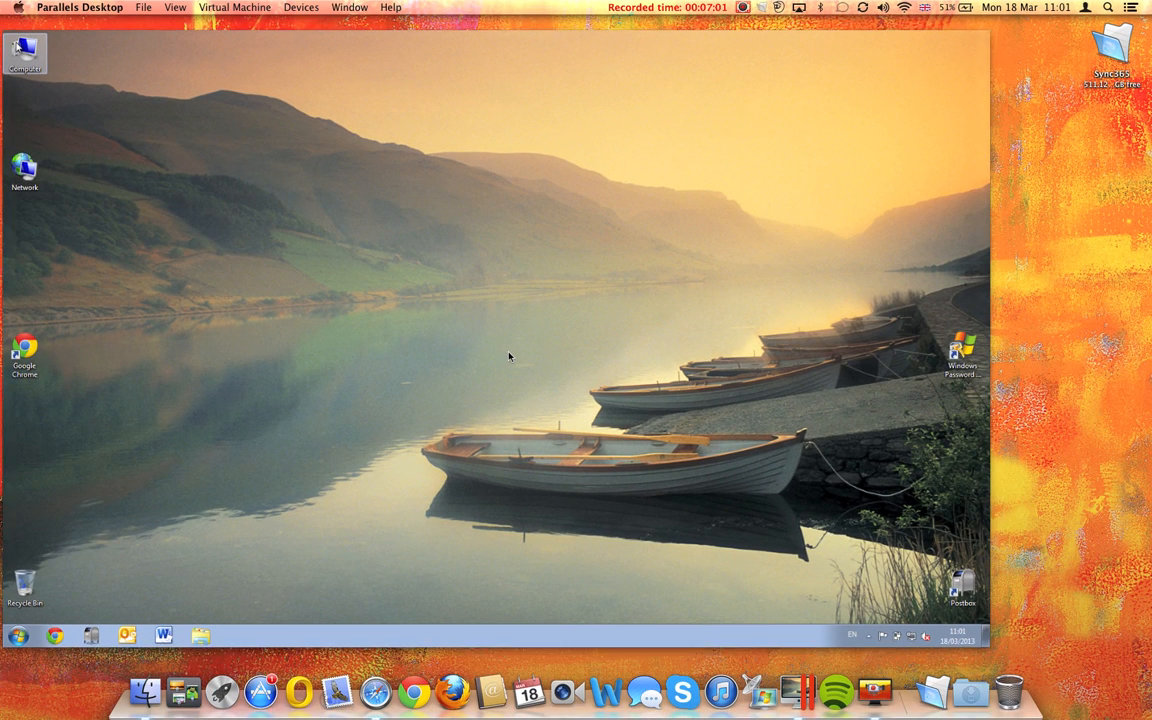